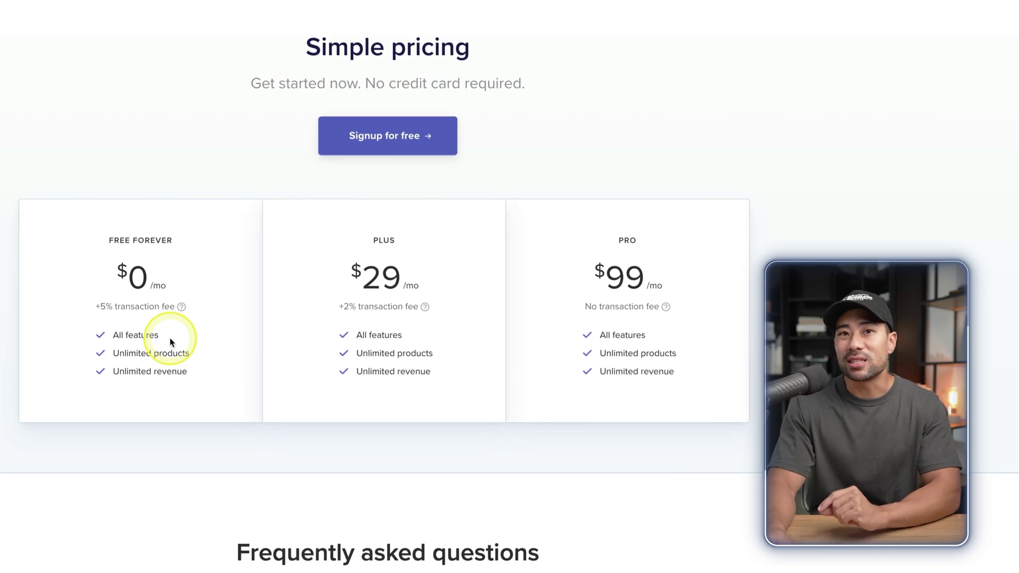
# Show the tooltip explaining the +5% transaction fee on Payhip's Free Forever plan.
pyautogui.moveTo(182, 308)
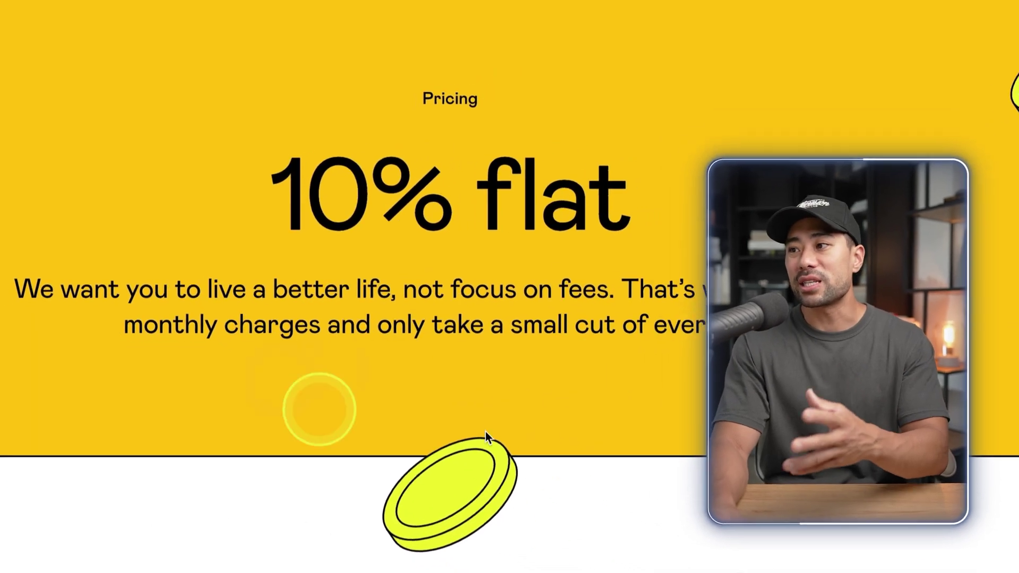
# Scroll down Gumroad's 10% flat-fee pricing page.
pyautogui.scroll(-3, 478, 266)
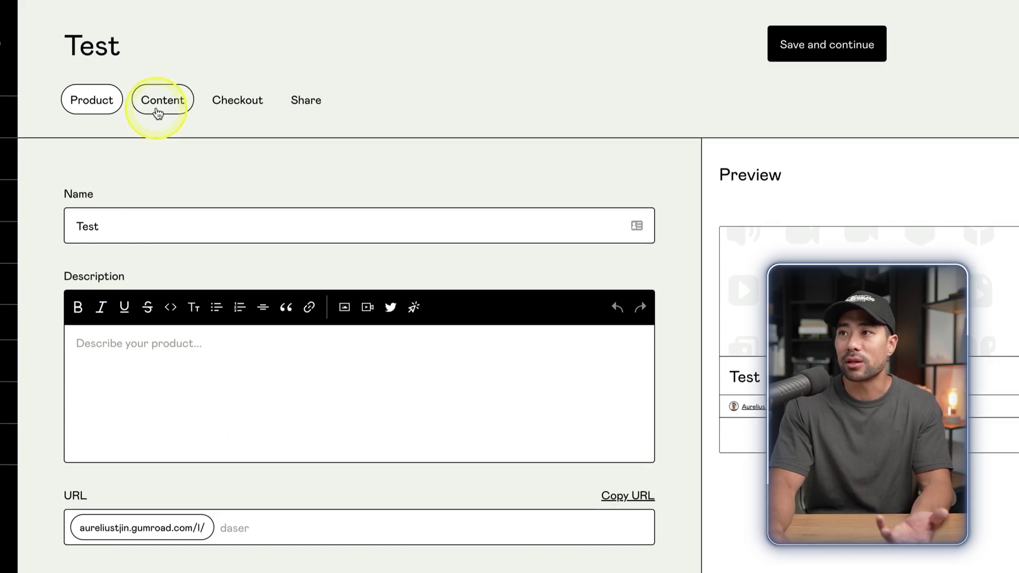
# On the Test product's Content tab, switch the Beta content editor off.
pyautogui.click(158, 97)
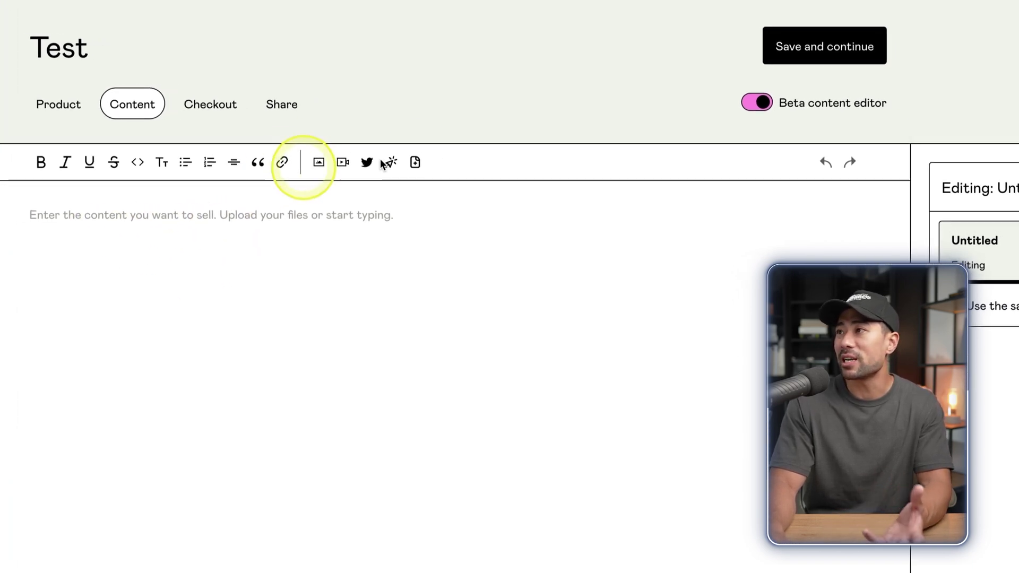
pyautogui.click(761, 102)
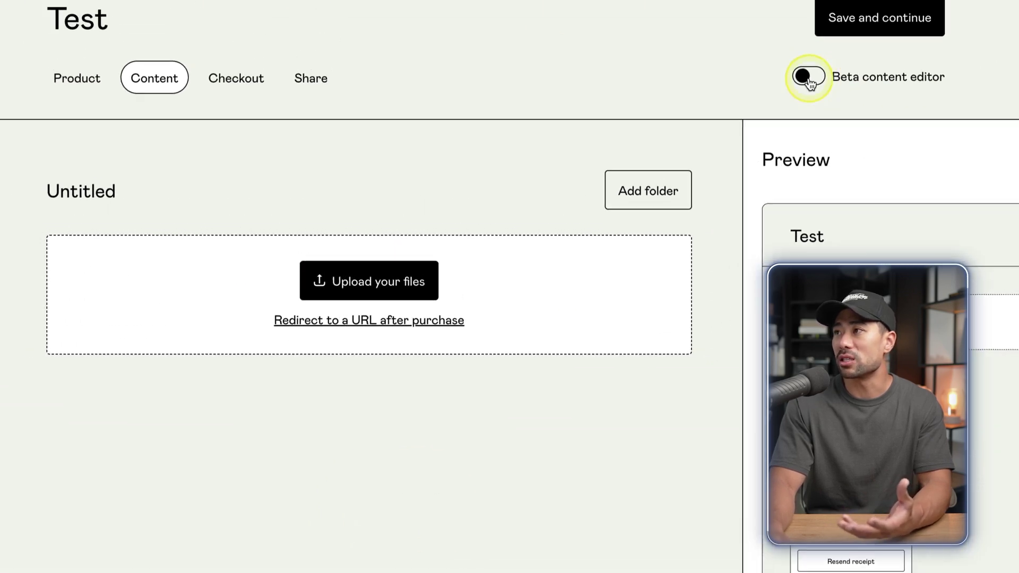
pyautogui.click(761, 101)
pyautogui.click(764, 101)
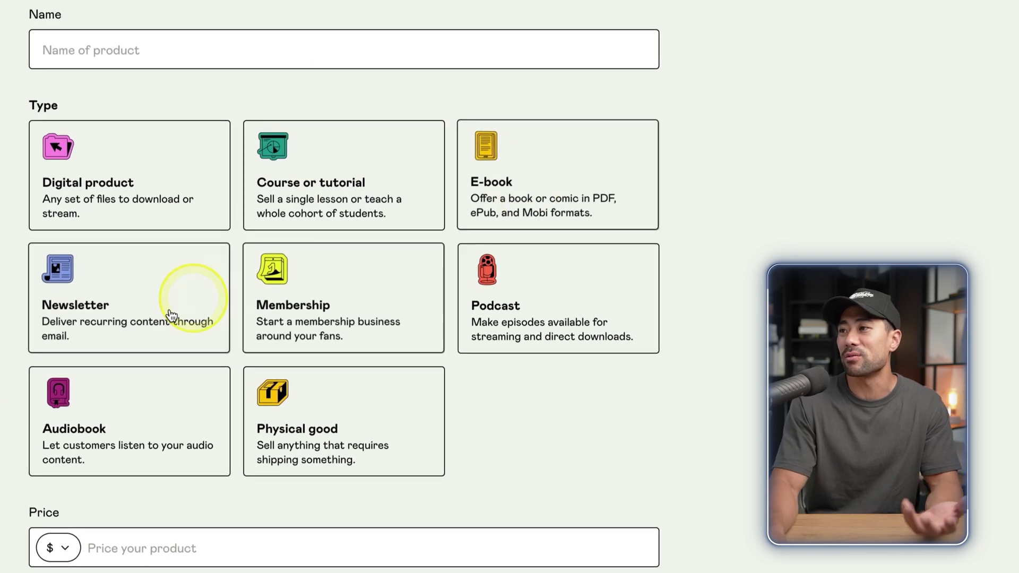
# Make the new $10 product a Course or tutorial and open its content editor.
pyautogui.click(326, 203)
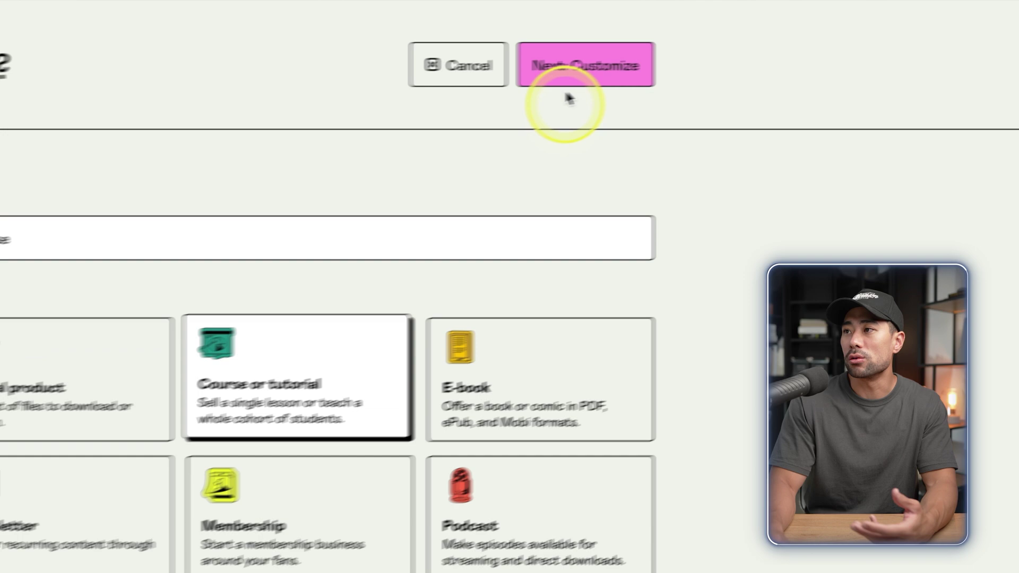
pyautogui.click(581, 0)
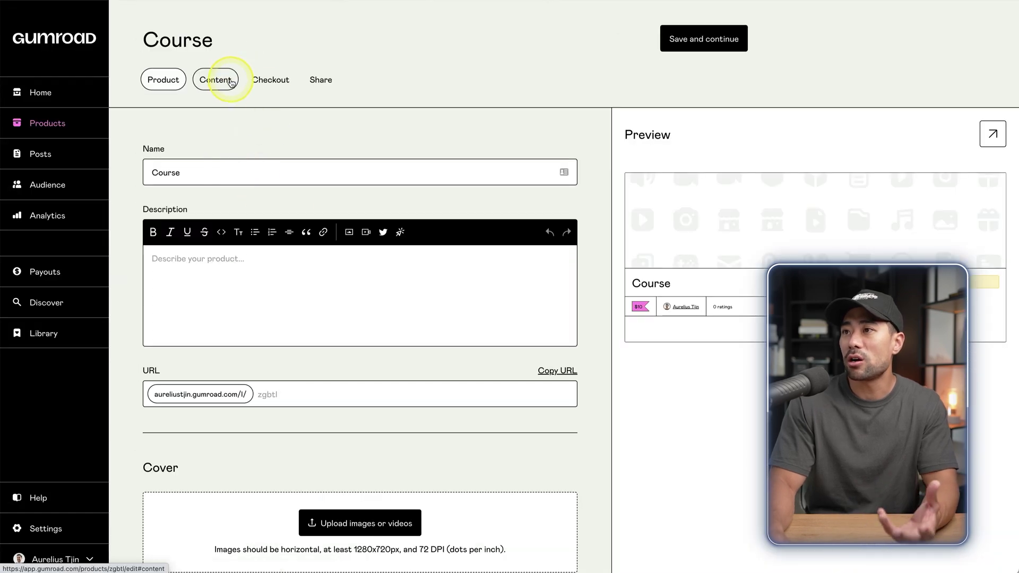
pyautogui.click(231, 81)
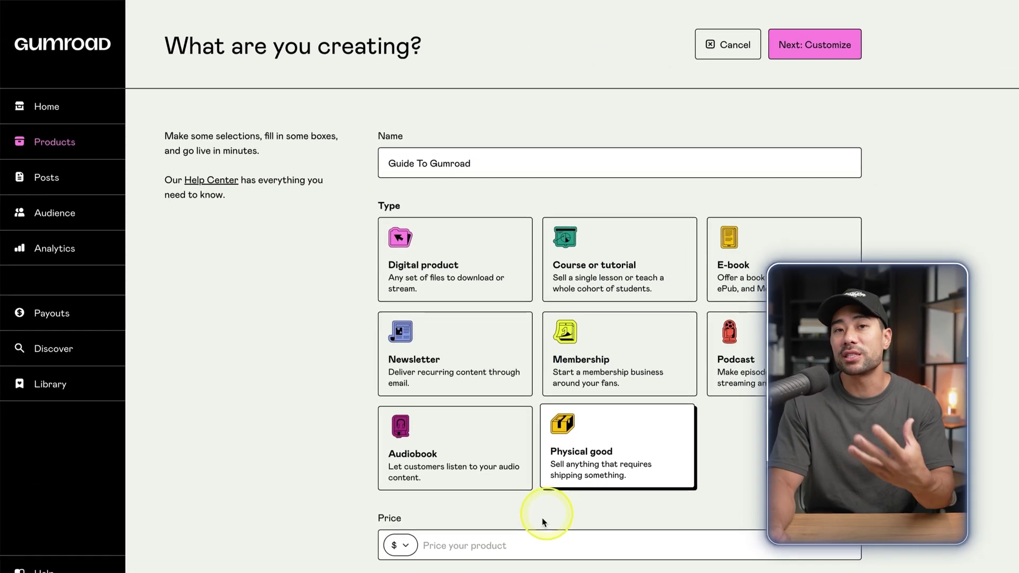
# Price and create the Guide To Gumroad physical good, then select its Shipping destinations heading.
pyautogui.click(524, 538)
pyautogui.press('Return')
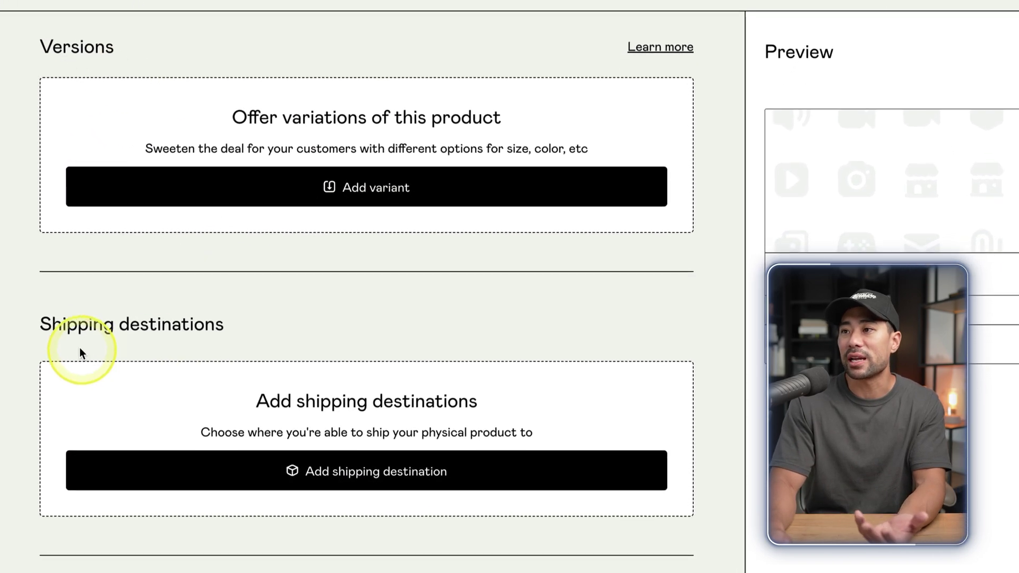
pyautogui.moveTo(104, 327); pyautogui.dragTo(267, 328)
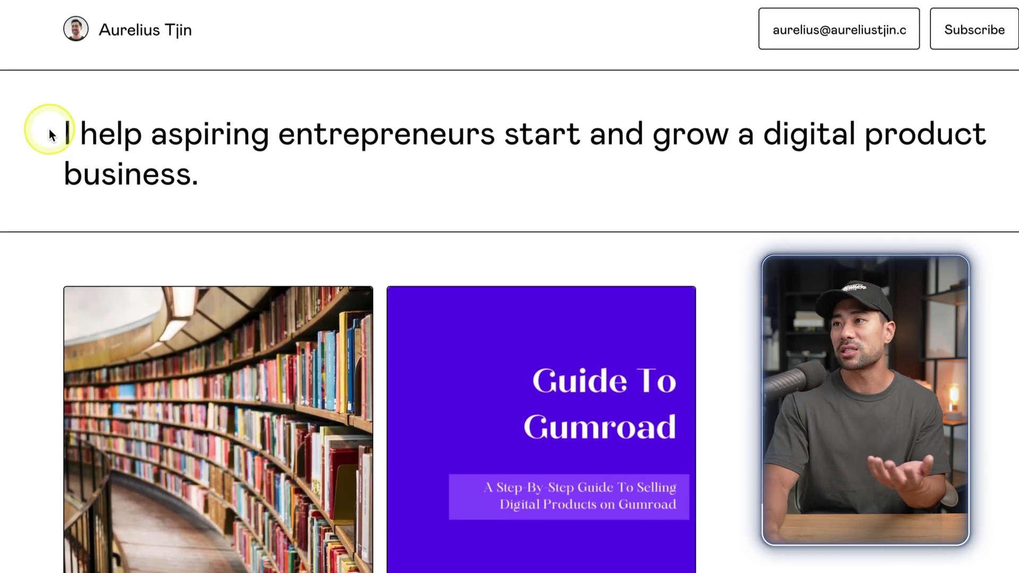
pyautogui.moveTo(48, 139); pyautogui.dragTo(295, 206)
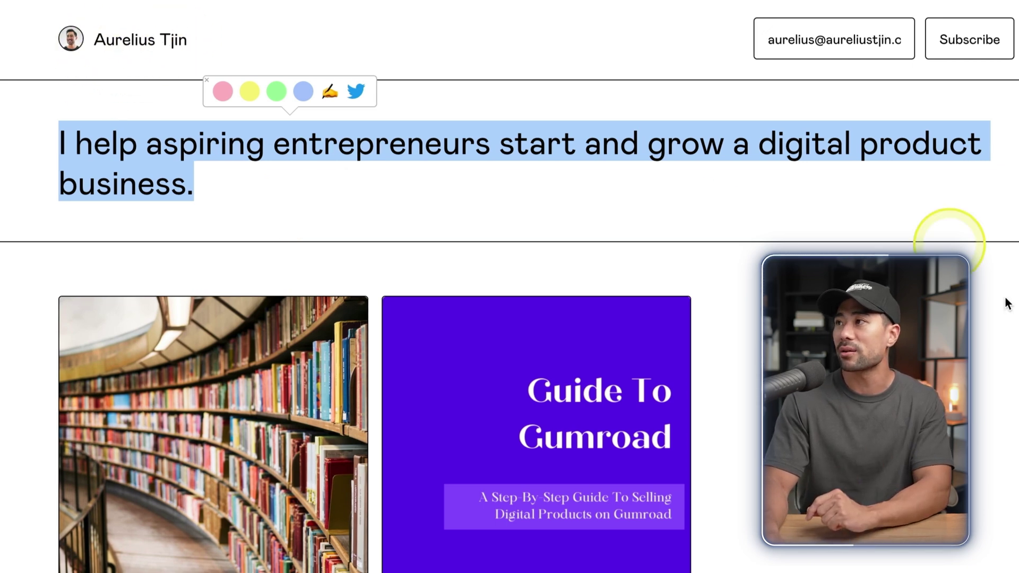
pyautogui.click(986, 65)
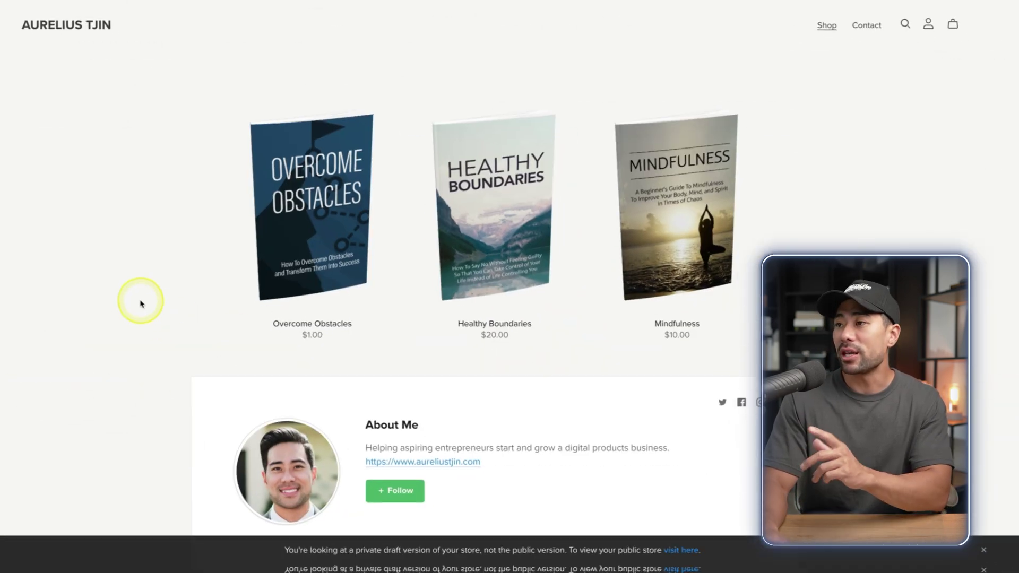
pyautogui.scroll(-3, 425, 298)
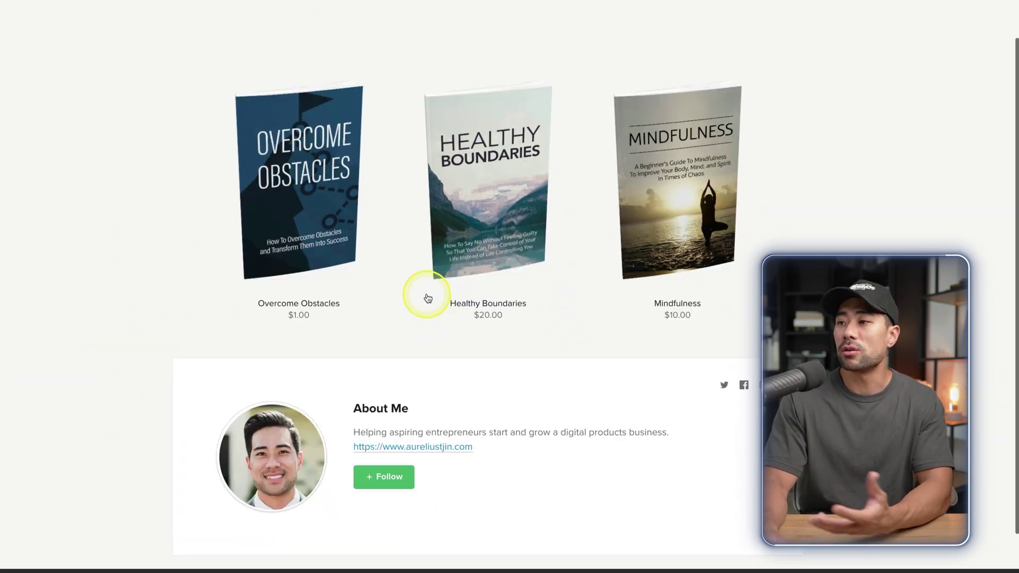
pyautogui.scroll(1, 416, 302)
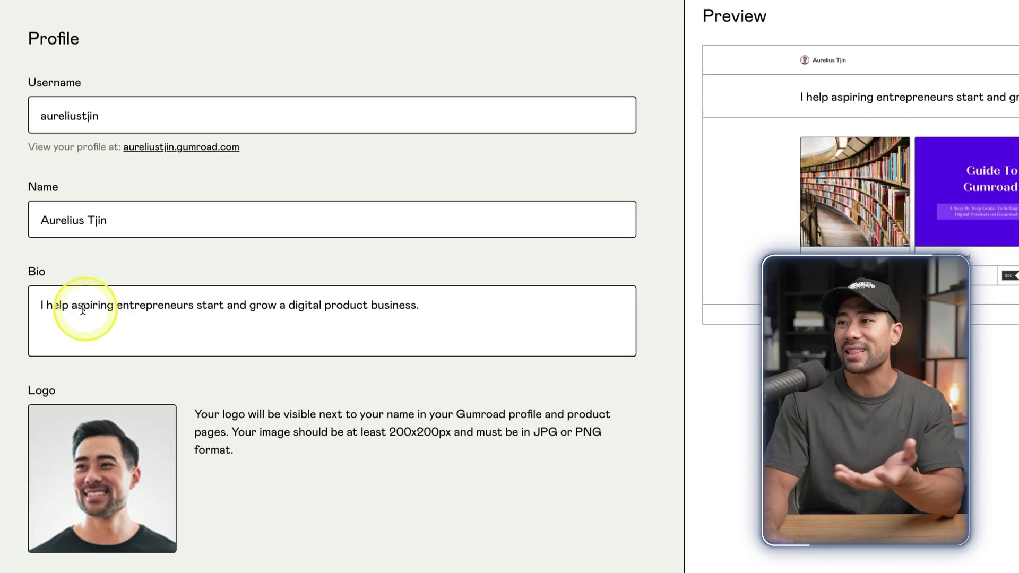
pyautogui.moveTo(83, 428); pyautogui.dragTo(524, 444)
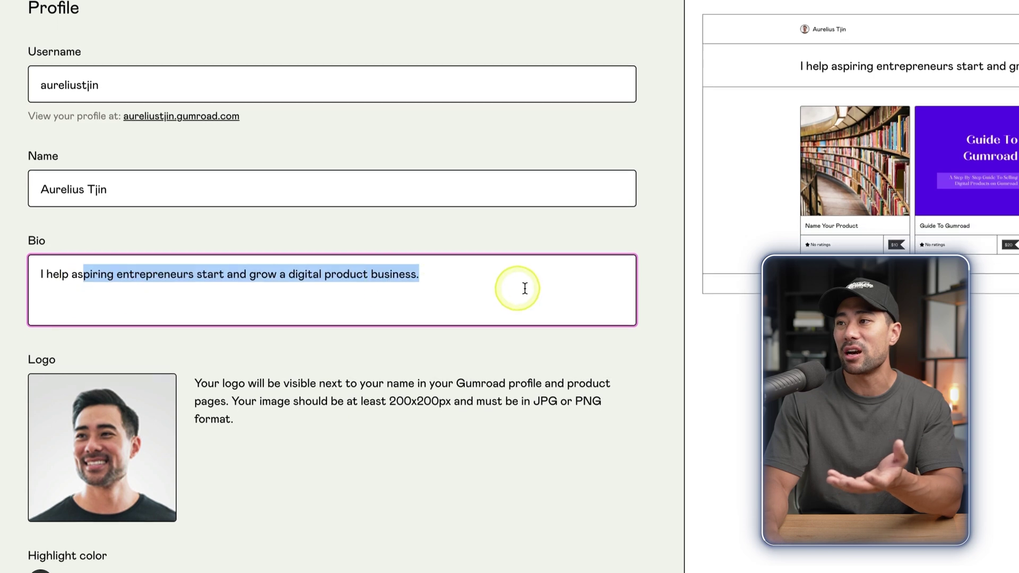
pyautogui.click(530, 275)
pyautogui.scroll(-5, 527, 249)
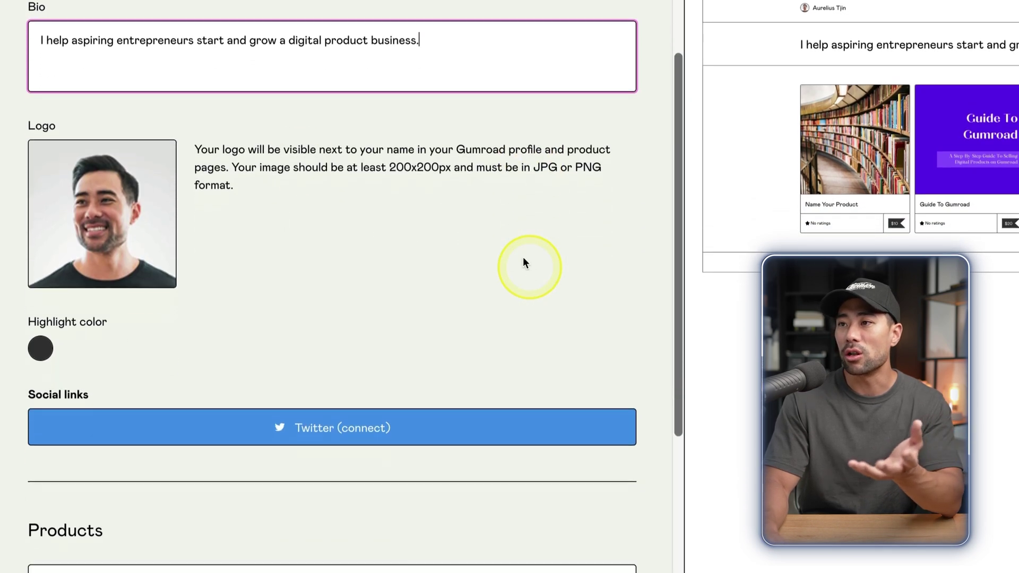
pyautogui.scroll(-3, 201, 364)
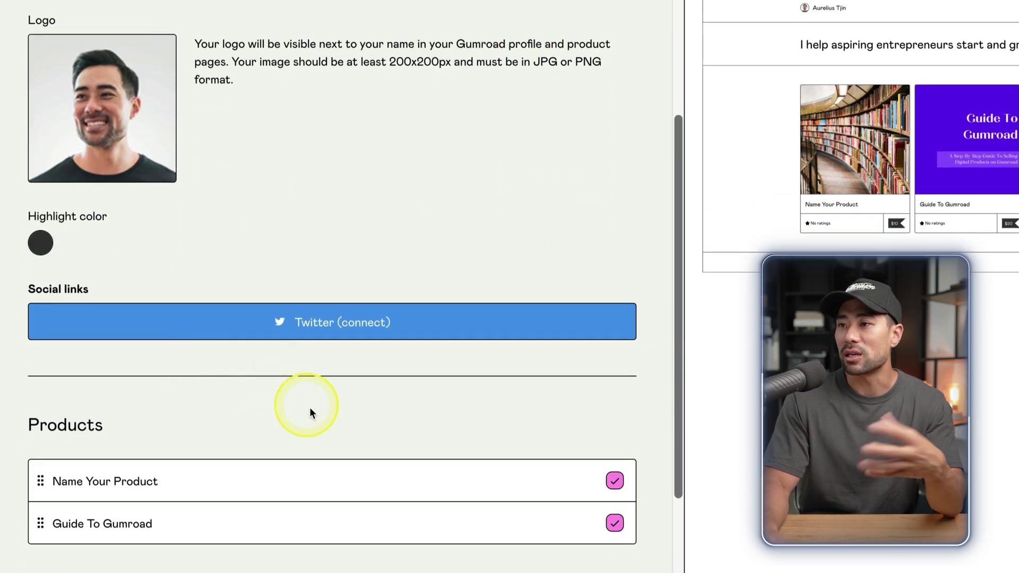
pyautogui.scroll(-2, 216, 330)
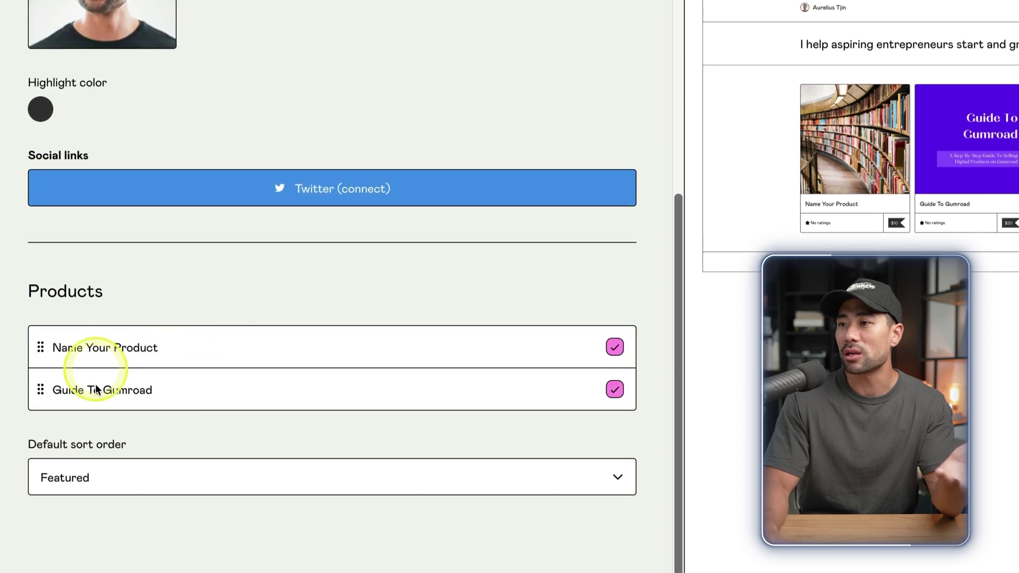
pyautogui.click(616, 480)
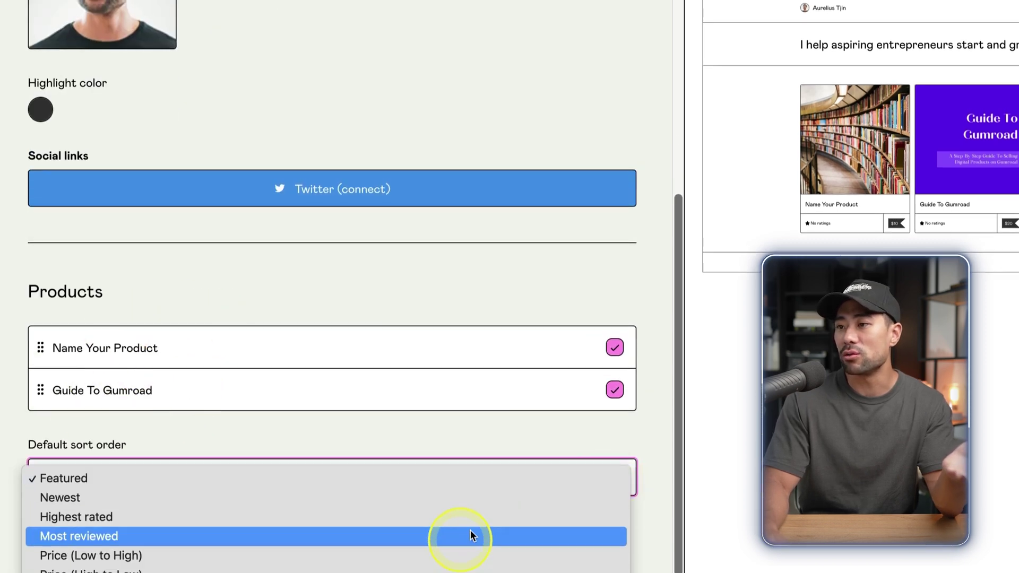
pyautogui.click(524, 446)
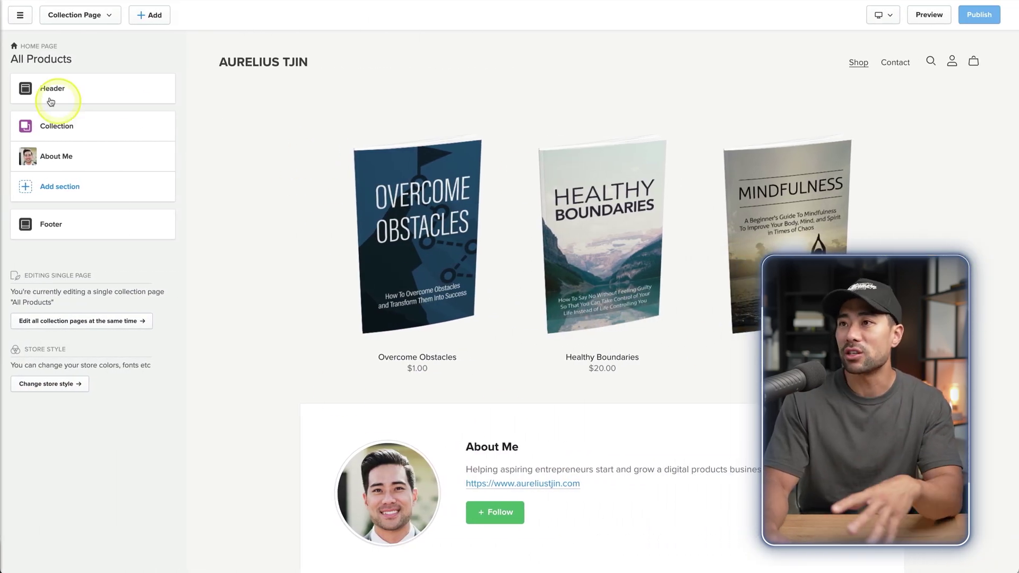
# Look through the Collection and colours/fonts settings, then open Themes showing Airsmith as current.
pyautogui.click(68, 125)
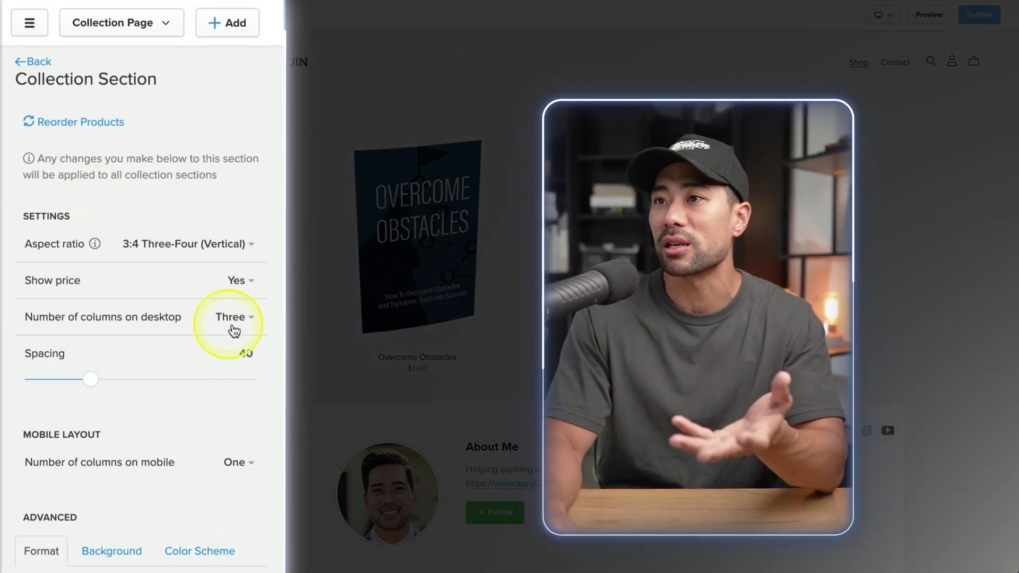
pyautogui.scroll(-2, 164, 186)
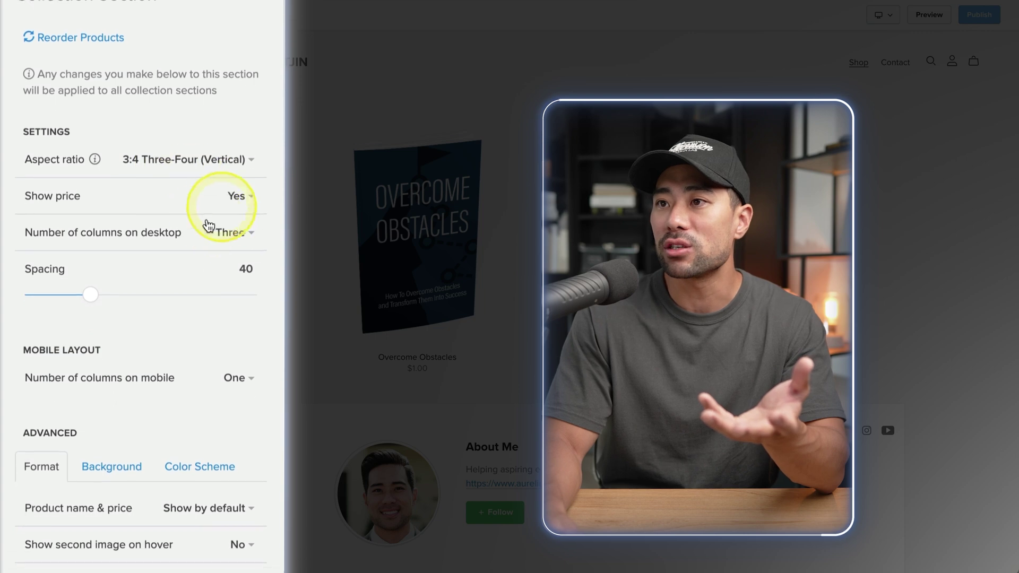
pyautogui.scroll(2, 159, 414)
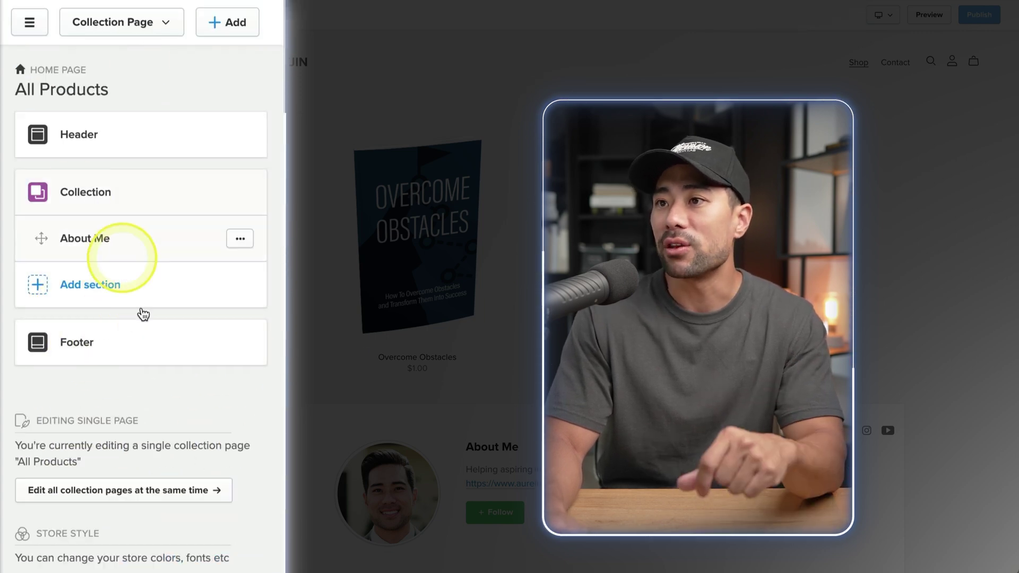
pyautogui.scroll(-5, 143, 315)
pyautogui.click(76, 293)
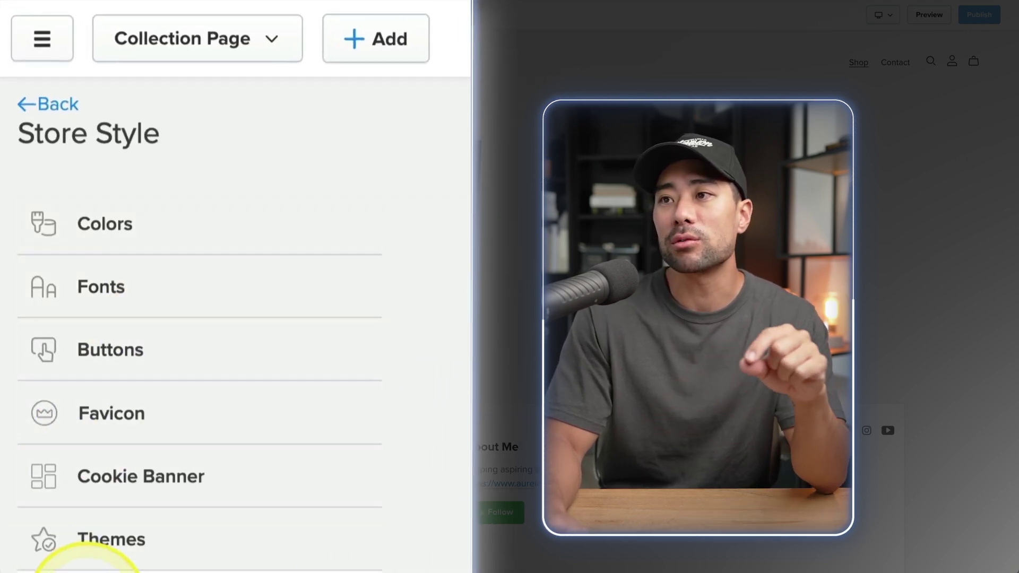
pyautogui.click(126, 519)
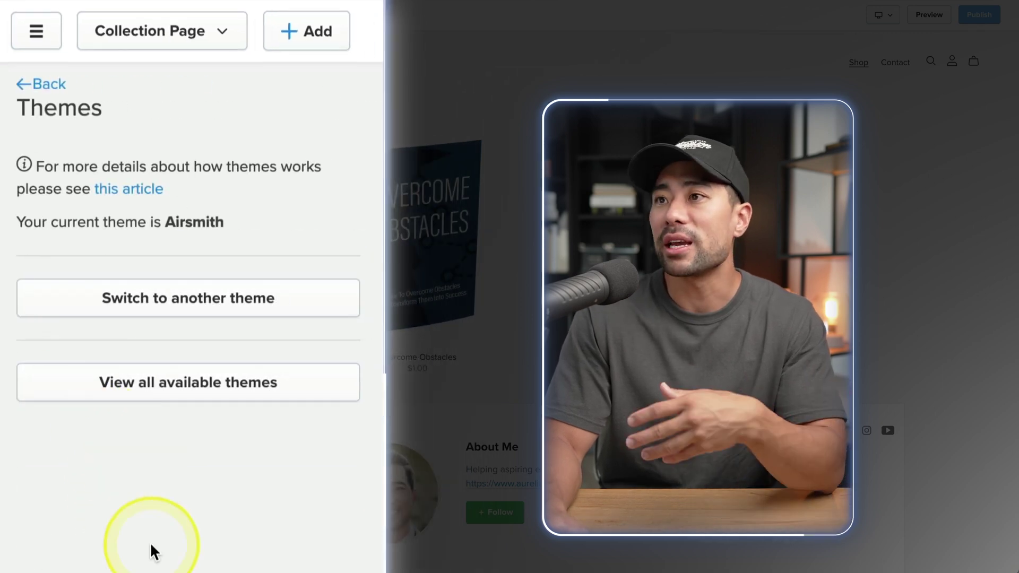
# Open the Switch Theme gallery and browse themes like Cream, Echoes, Enigma, Harvest and Oasis.
pyautogui.click(186, 299)
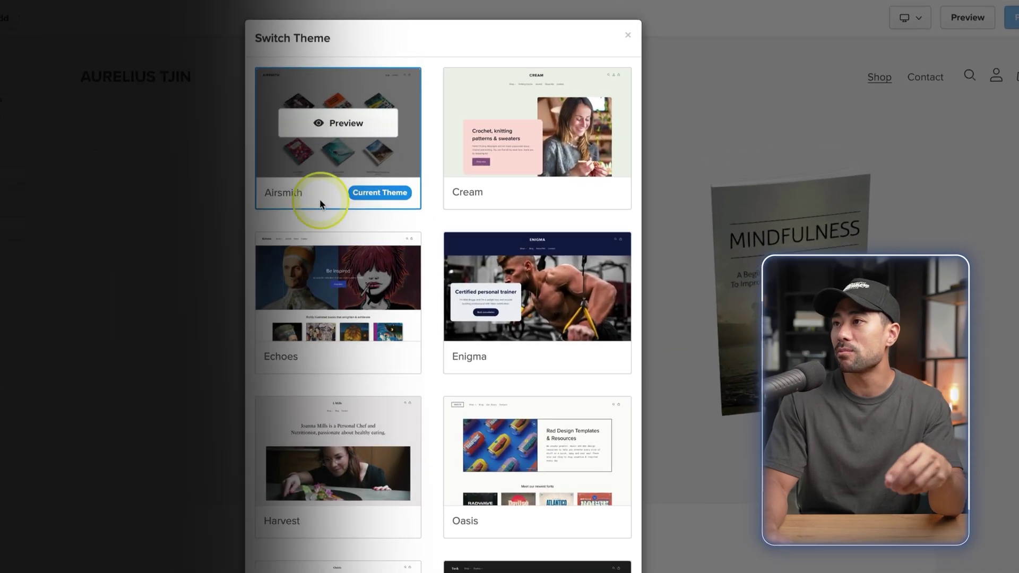
pyautogui.moveTo(566, 171)
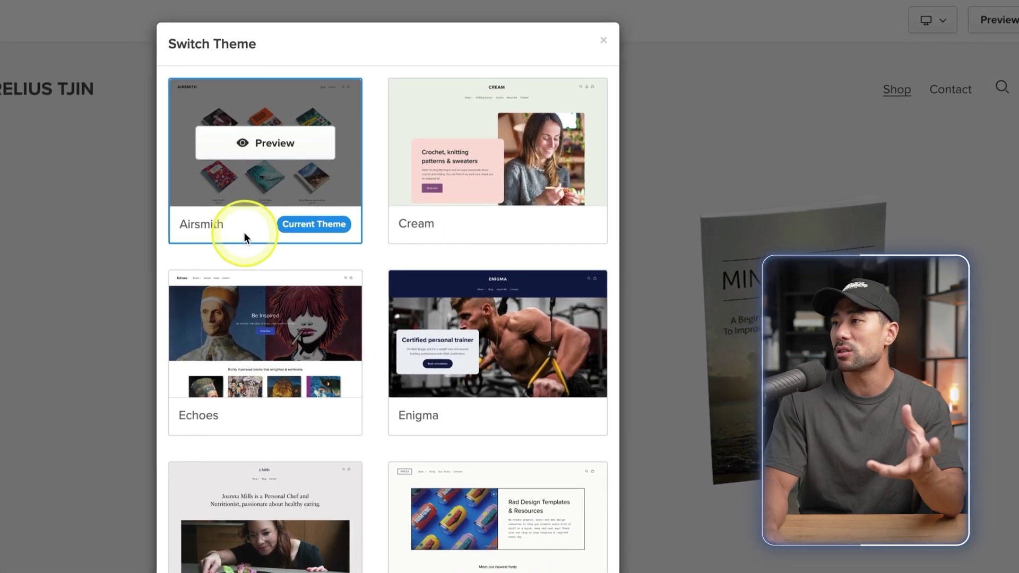
pyautogui.moveTo(245, 434)
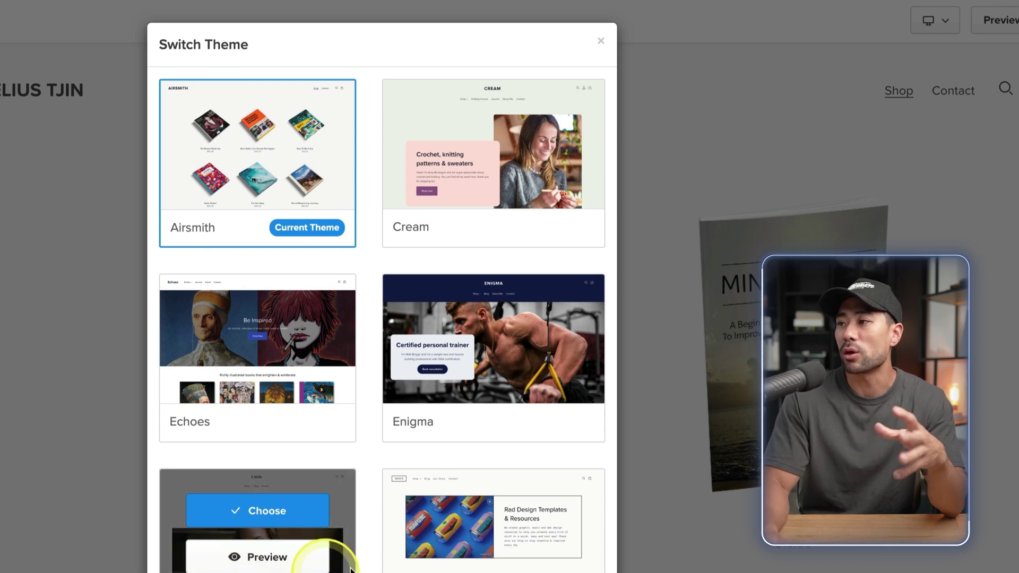
pyautogui.scroll(-2, 382, 297)
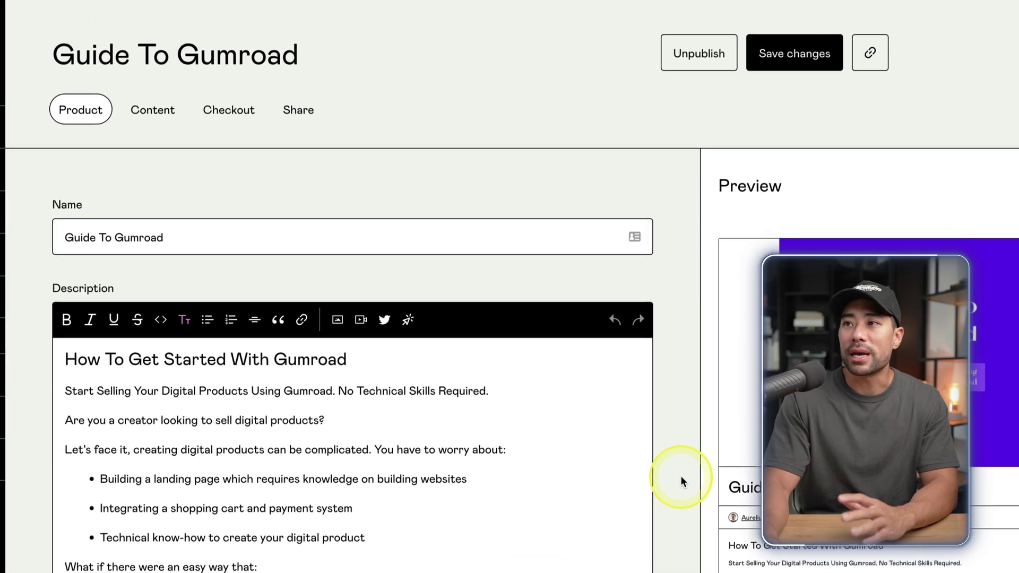
# Review Guide To Gumroad's Pricing and Versions sections, then open its Checkout discount-code settings.
pyautogui.scroll(-15, 683, 484)
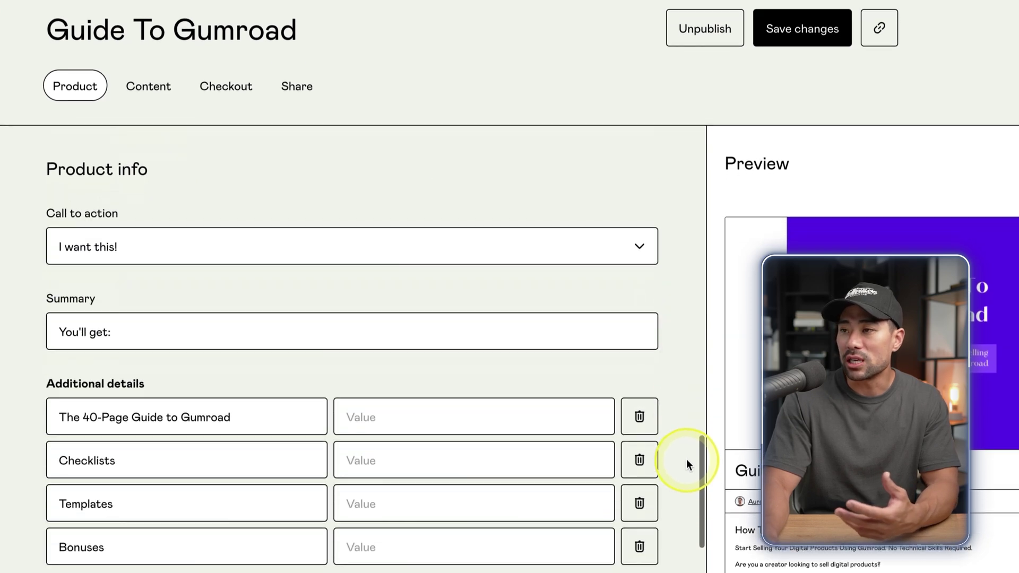
pyautogui.scroll(-16, 686, 460)
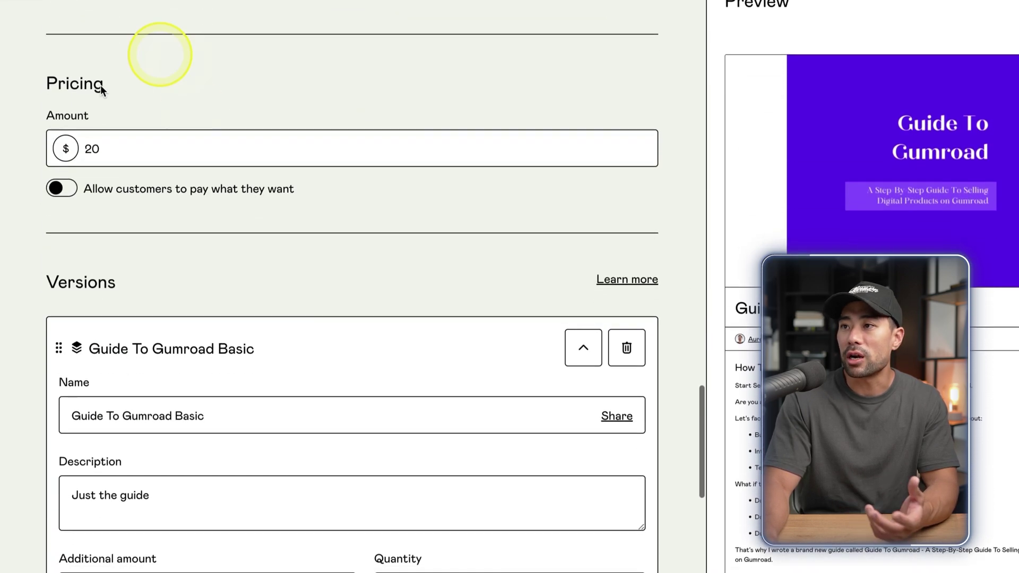
pyautogui.scroll(-4, 250, 375)
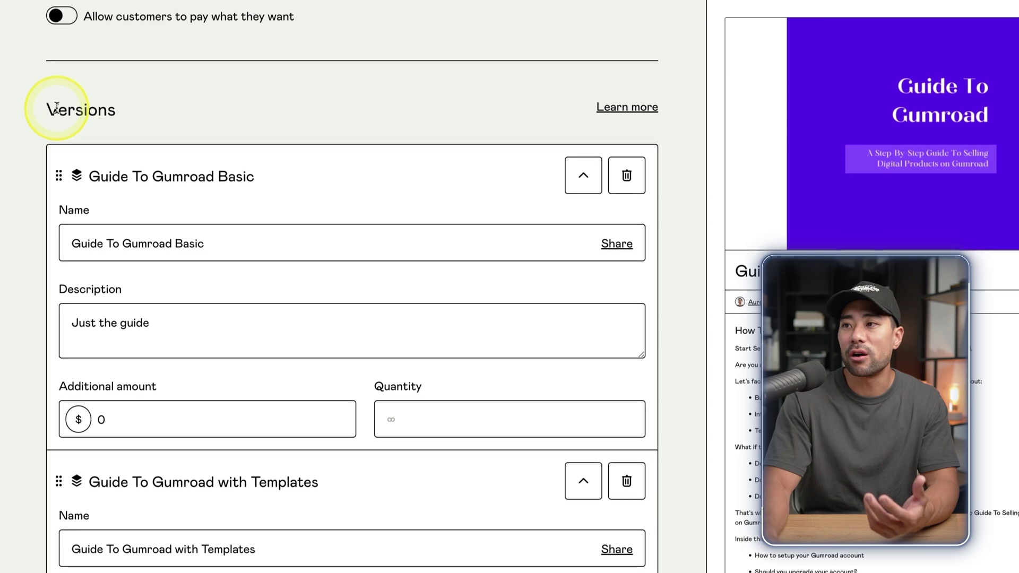
pyautogui.moveTo(58, 108); pyautogui.dragTo(164, 107)
pyautogui.scroll(-2, 155, 264)
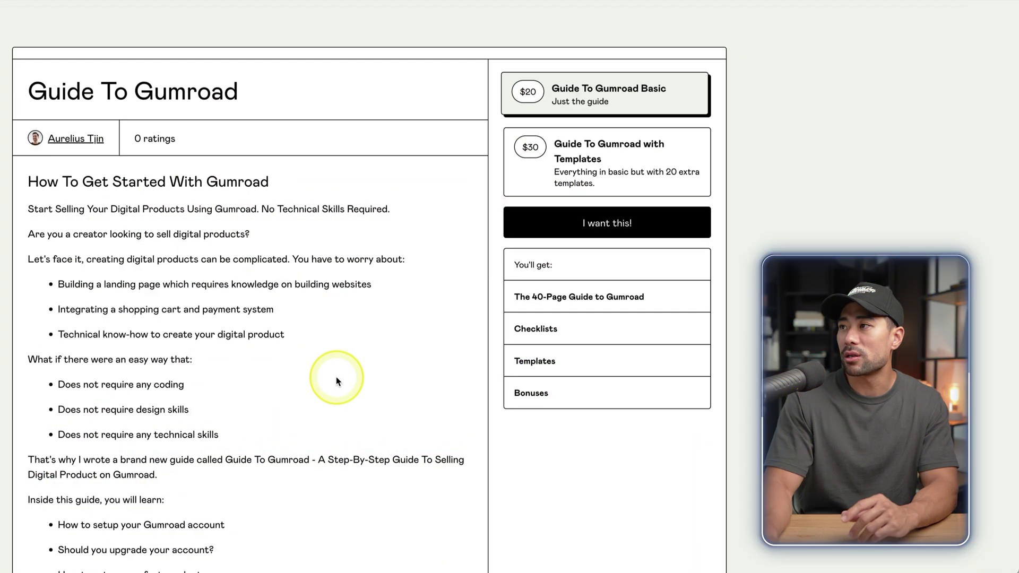
pyautogui.scroll(7, 623, 511)
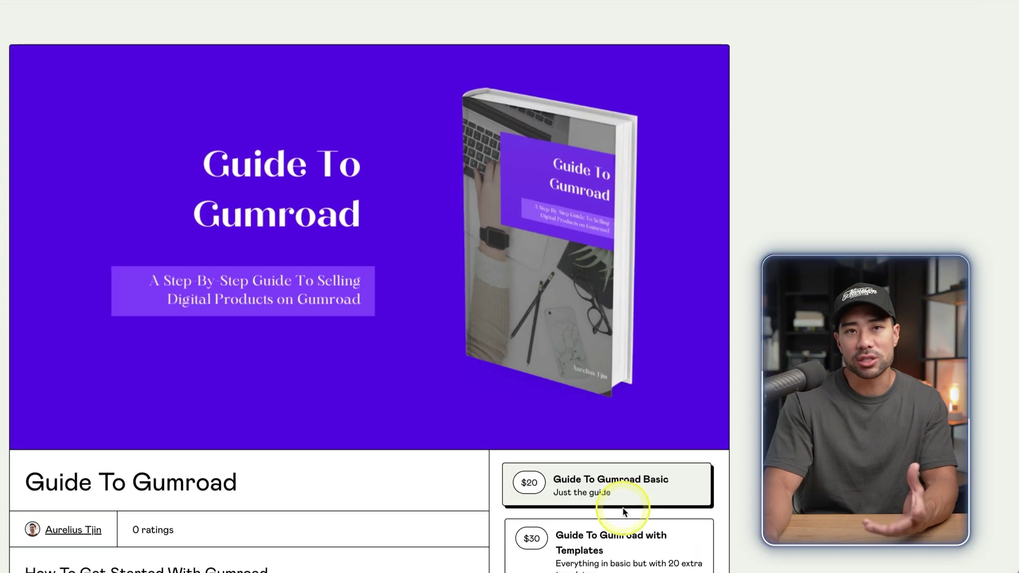
pyautogui.scroll(-3, 625, 512)
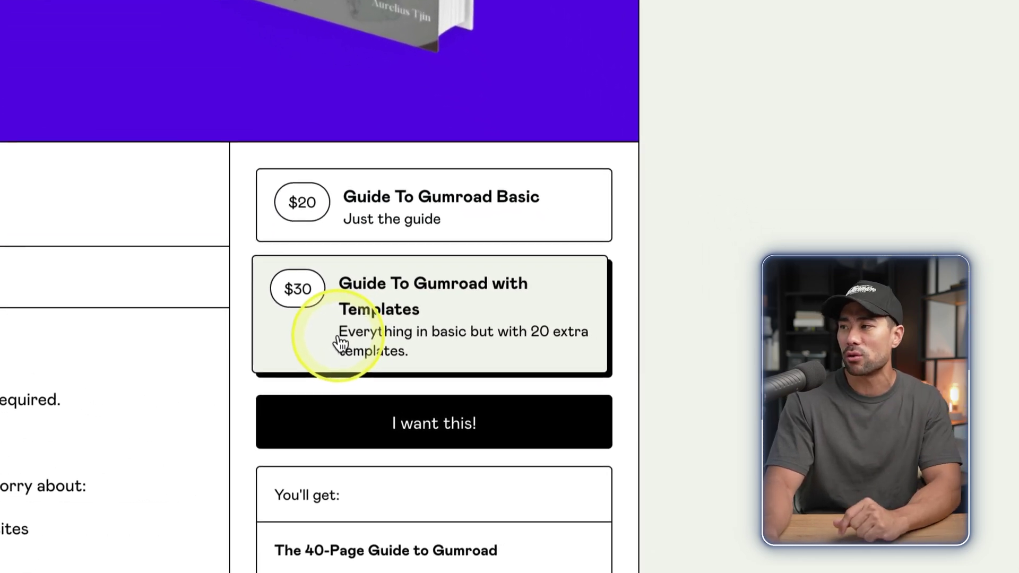
pyautogui.scroll(-3, 339, 343)
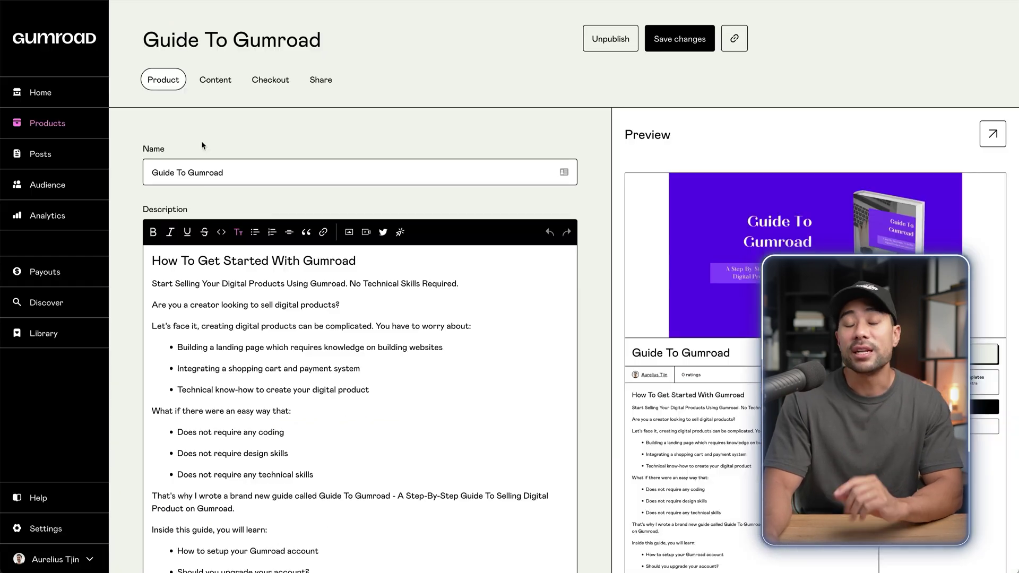
pyautogui.click(265, 86)
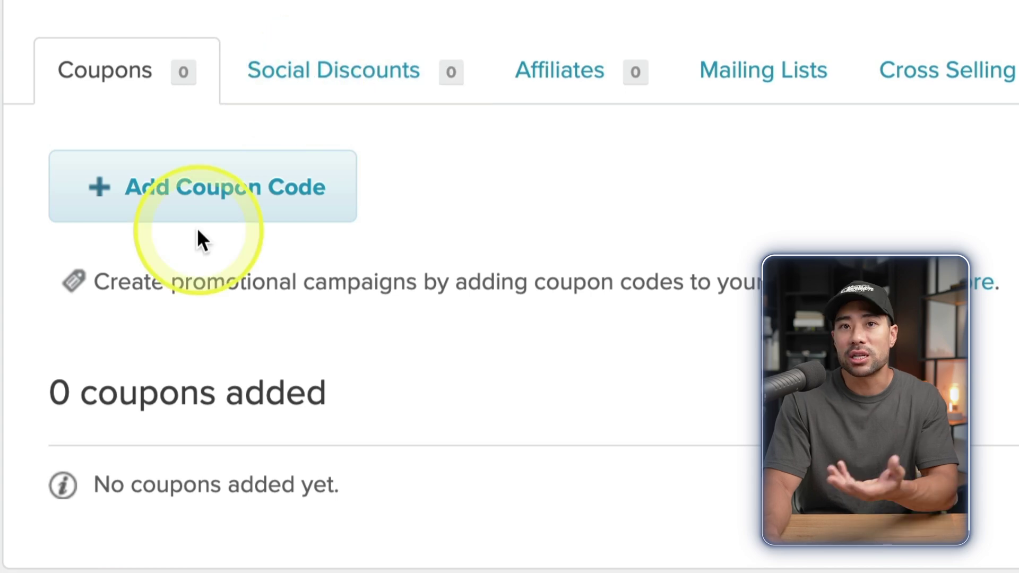
# View Payhip's Social Discounts marketing tab, then the Affiliates tab.
pyautogui.click(329, 72)
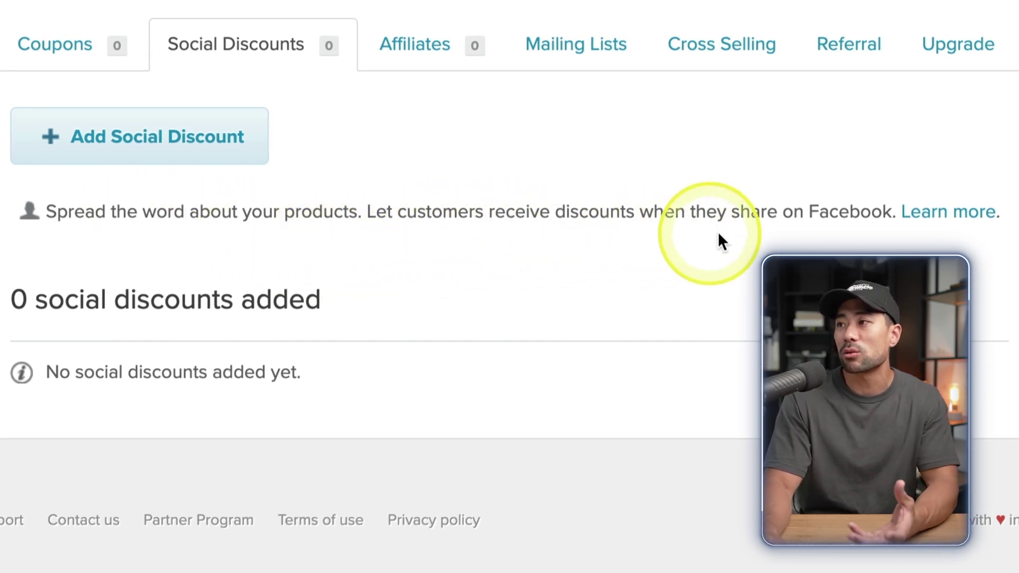
pyautogui.click(430, 43)
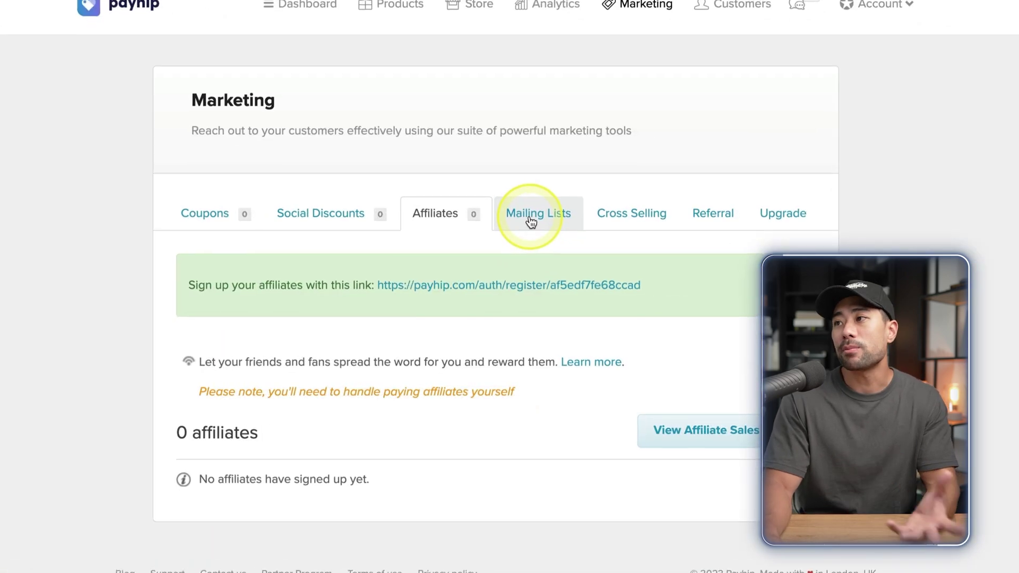
# Open Gumroad's Posts area and highlight the phrase 'email broadcasts'.
pyautogui.click(519, 209)
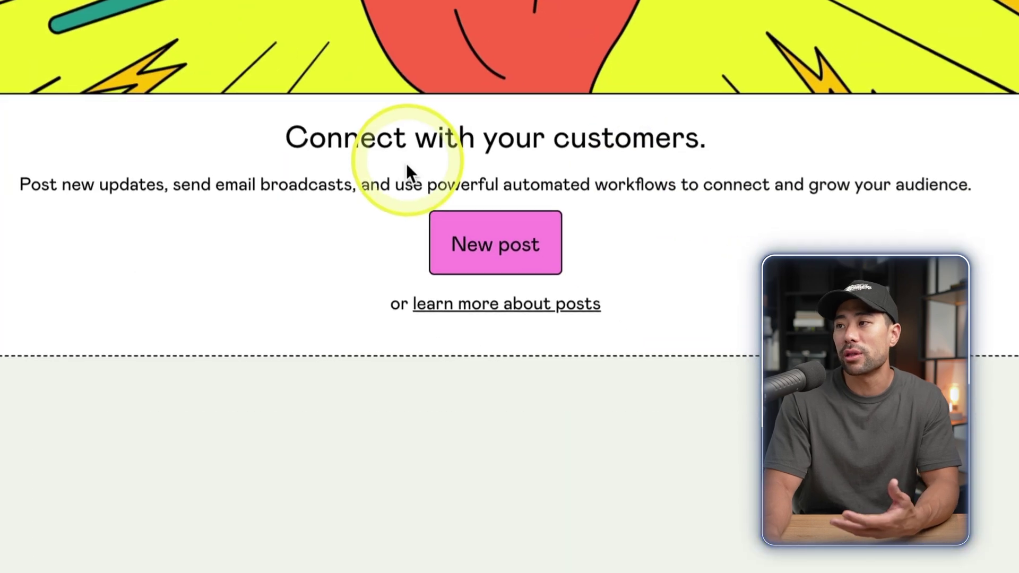
pyautogui.moveTo(211, 229); pyautogui.dragTo(323, 230)
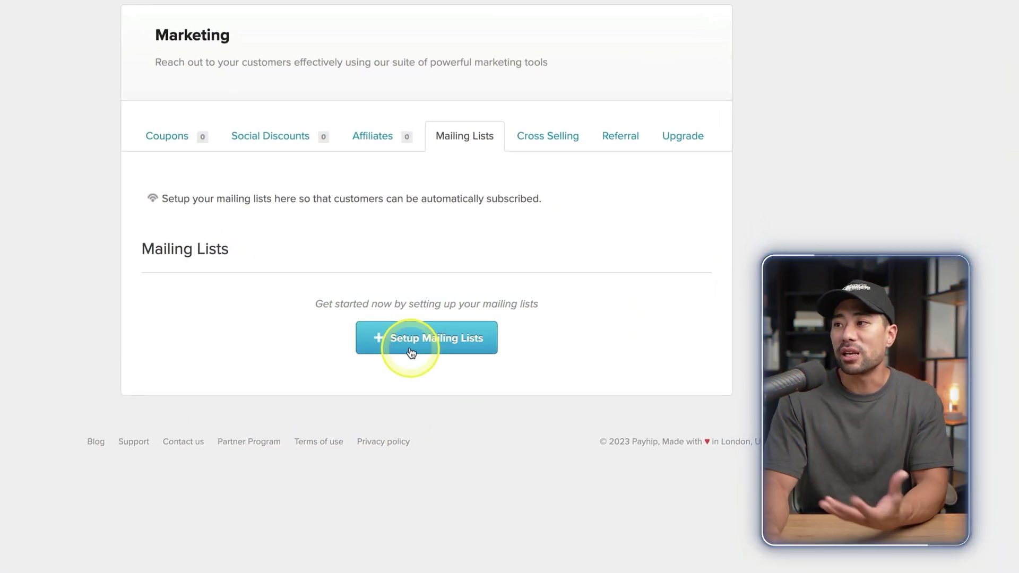
pyautogui.click(411, 348)
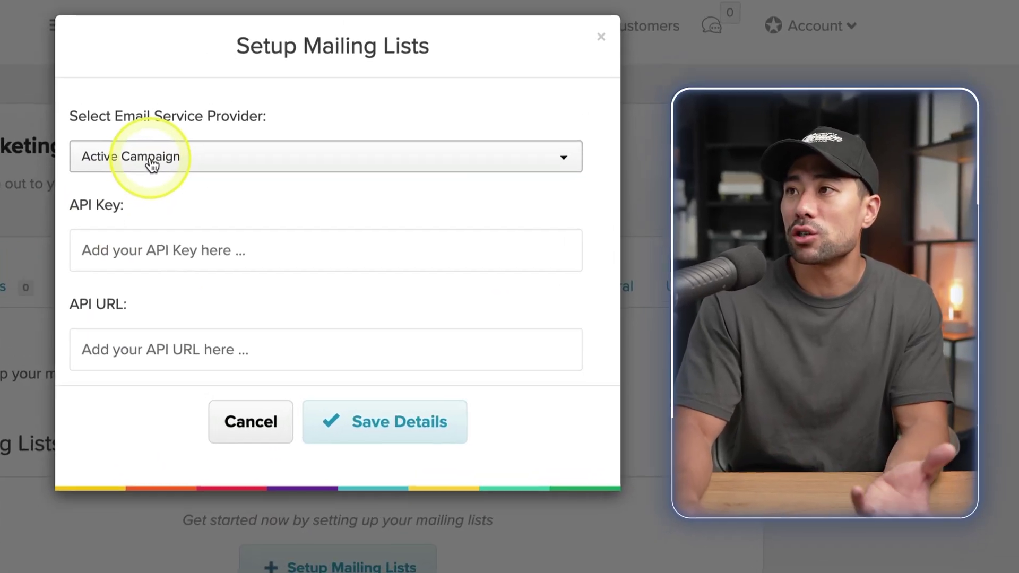
pyautogui.click(286, 47)
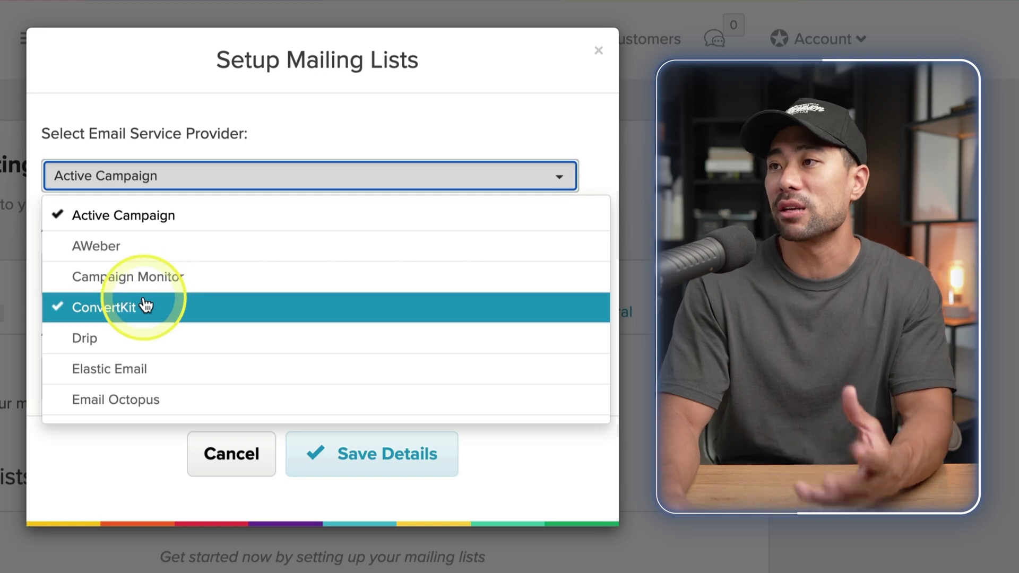
pyautogui.scroll(-3, 382, 387)
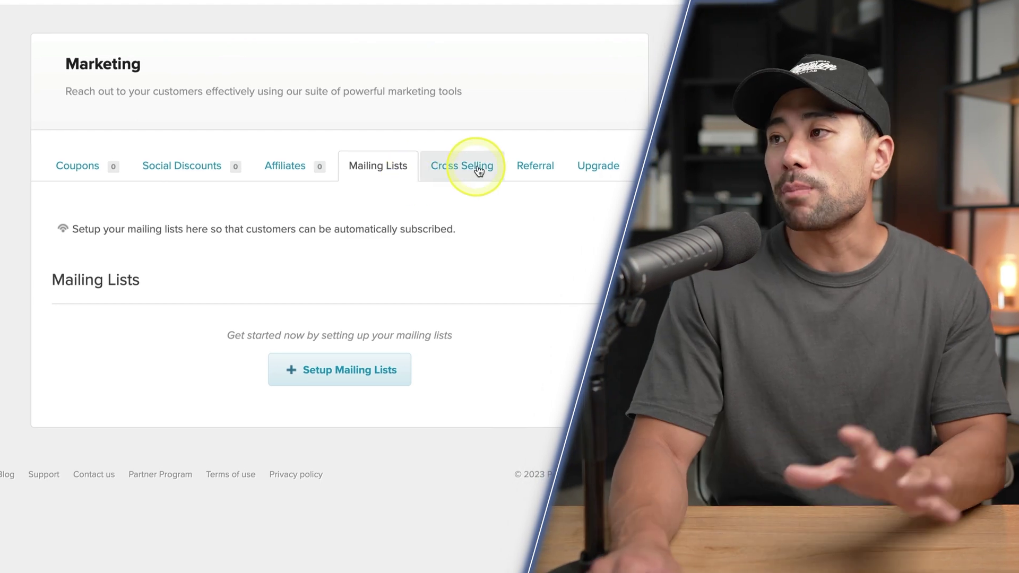
# Step through Payhip's Cross Selling, Referral and Upgrade marketing tabs.
pyautogui.click(479, 171)
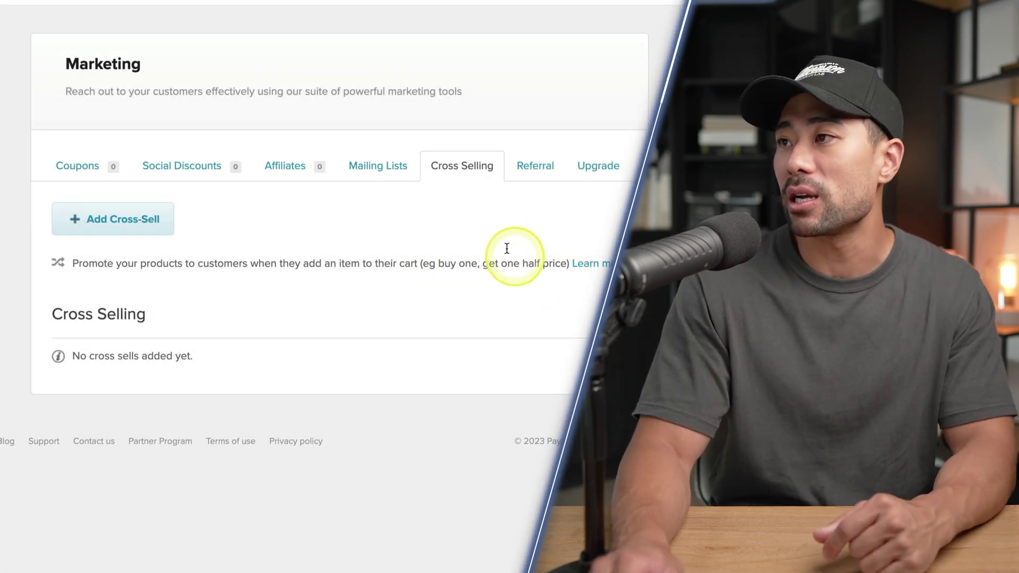
pyautogui.click(521, 168)
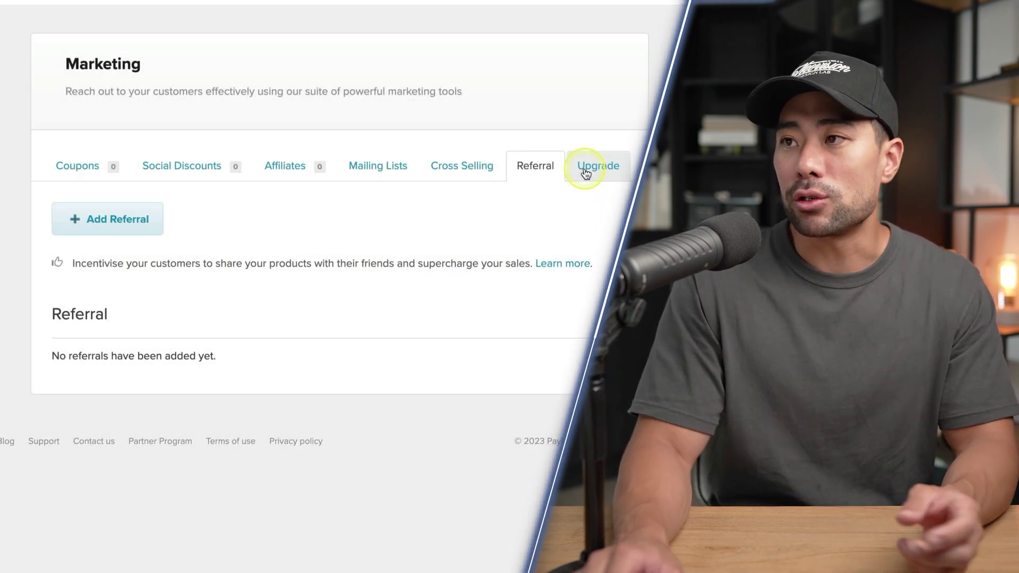
pyautogui.click(586, 167)
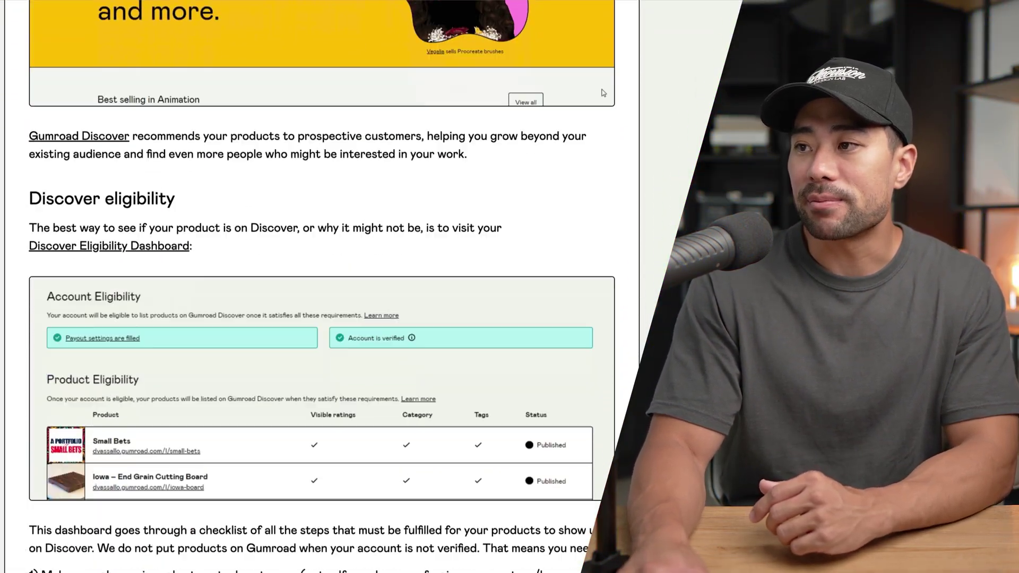
# Scroll down through the Gumroad Discover help article.
pyautogui.scroll(-1, 142, 532)
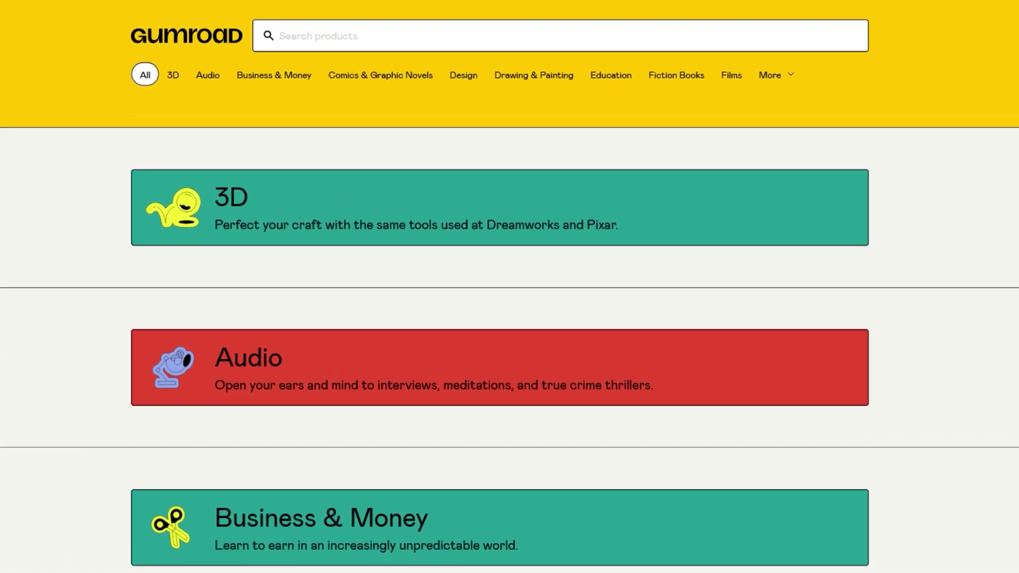
pyautogui.scroll(-3, 510, 286)
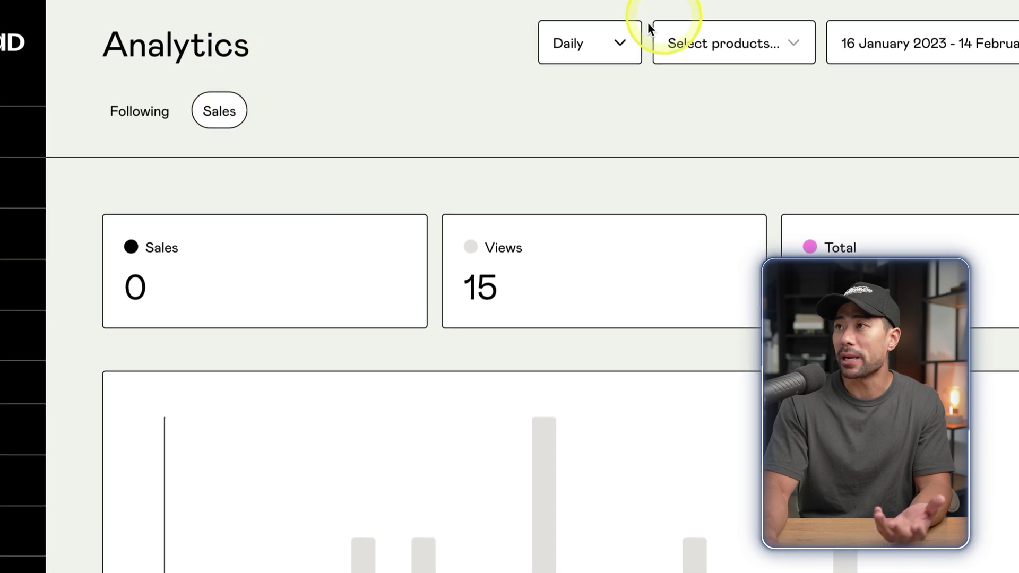
pyautogui.click(742, 44)
pyautogui.click(715, 113)
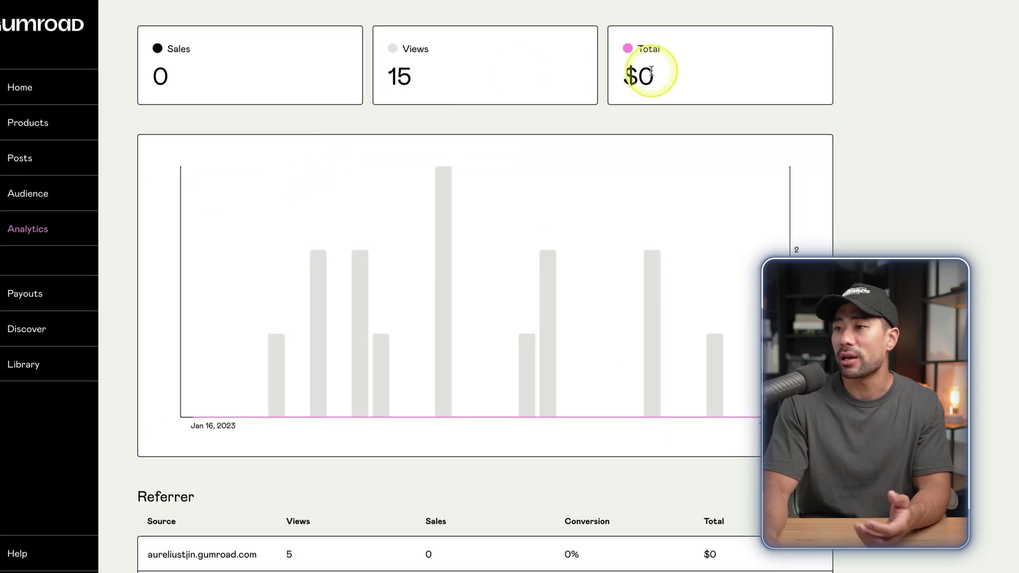
pyautogui.scroll(-3, 651, 71)
pyautogui.moveTo(449, 188)
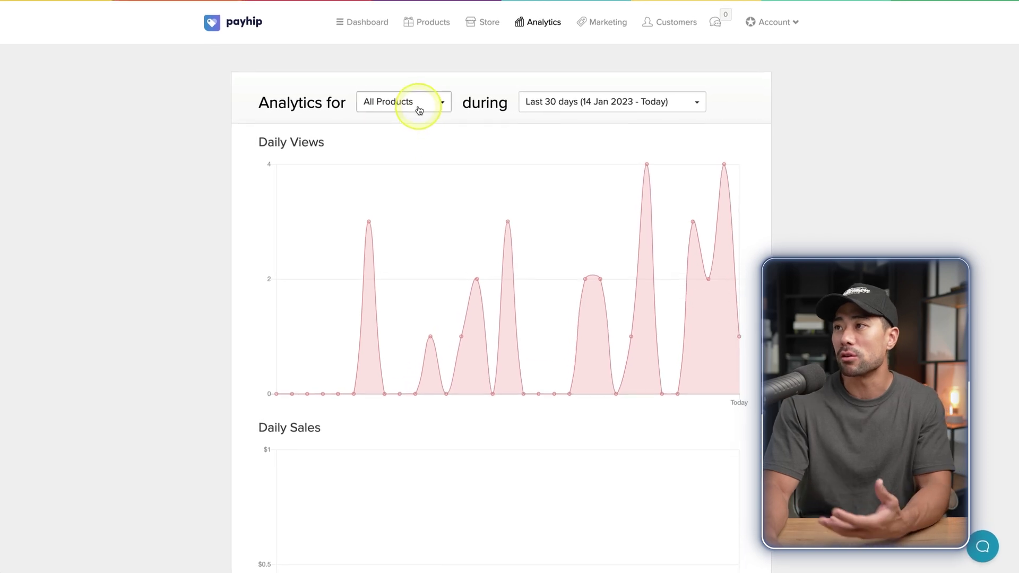
pyautogui.click(421, 106)
pyautogui.click(895, 165)
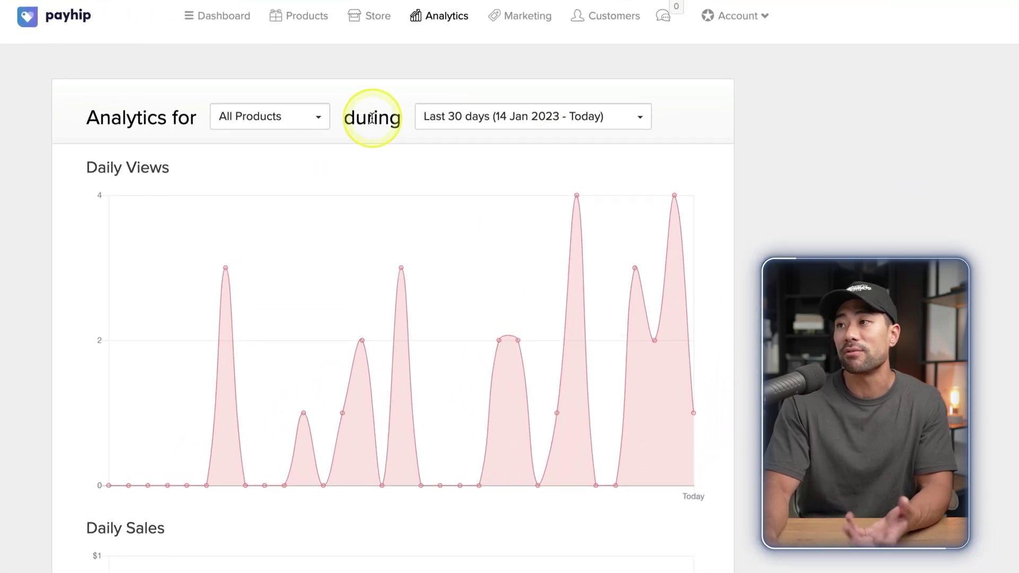
pyautogui.scroll(-7, 617, 162)
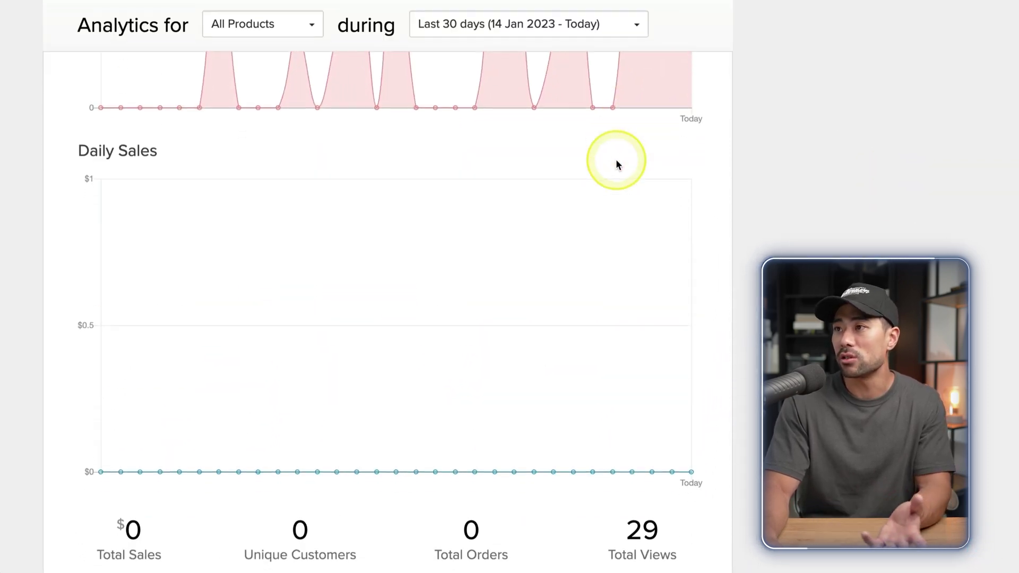
pyautogui.scroll(5, 615, 162)
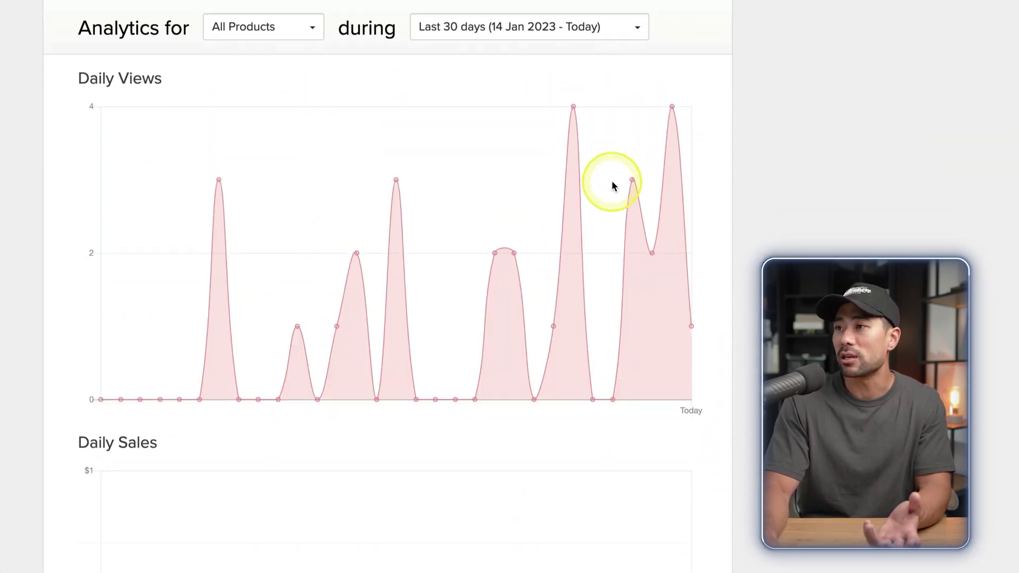
pyautogui.scroll(-18, 512, 221)
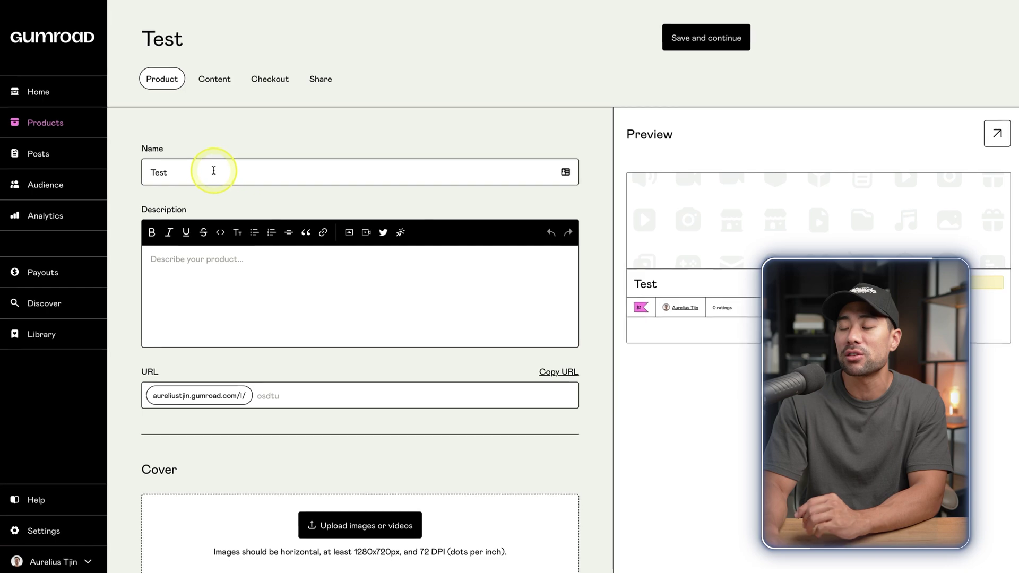
pyautogui.click(208, 289)
pyautogui.scroll(-5, 206, 291)
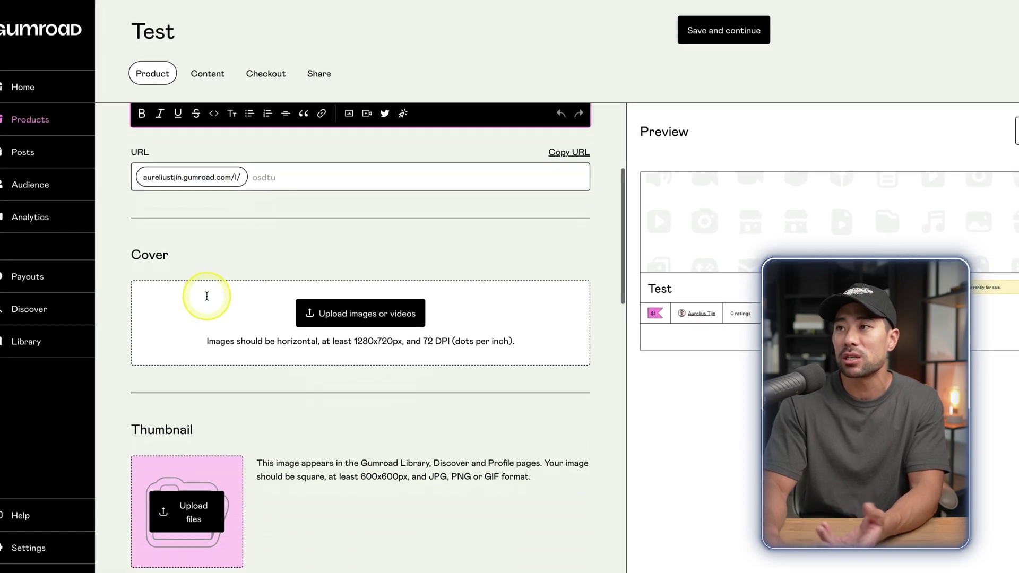
pyautogui.scroll(-1, 202, 273)
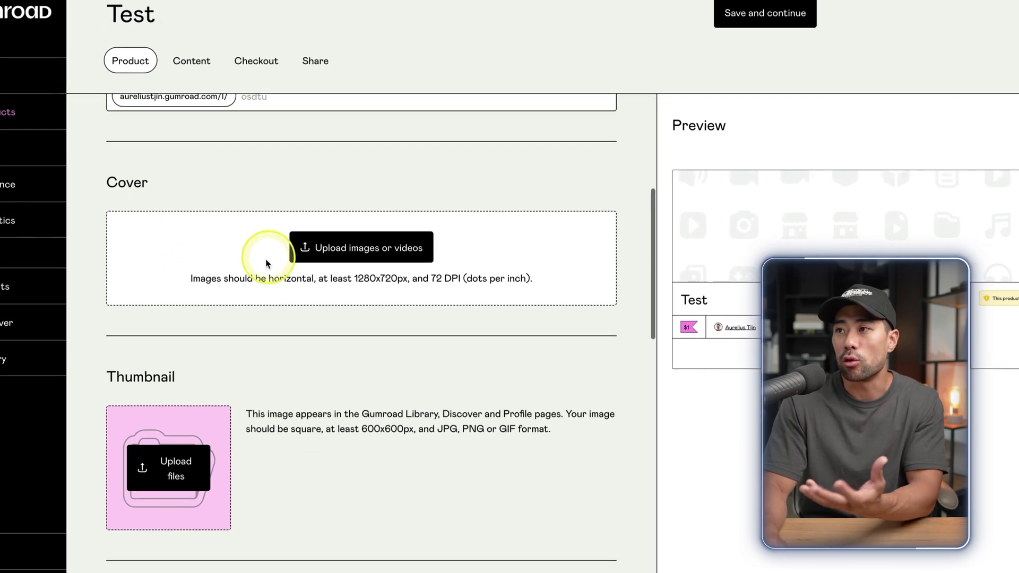
pyautogui.scroll(-3, 298, 321)
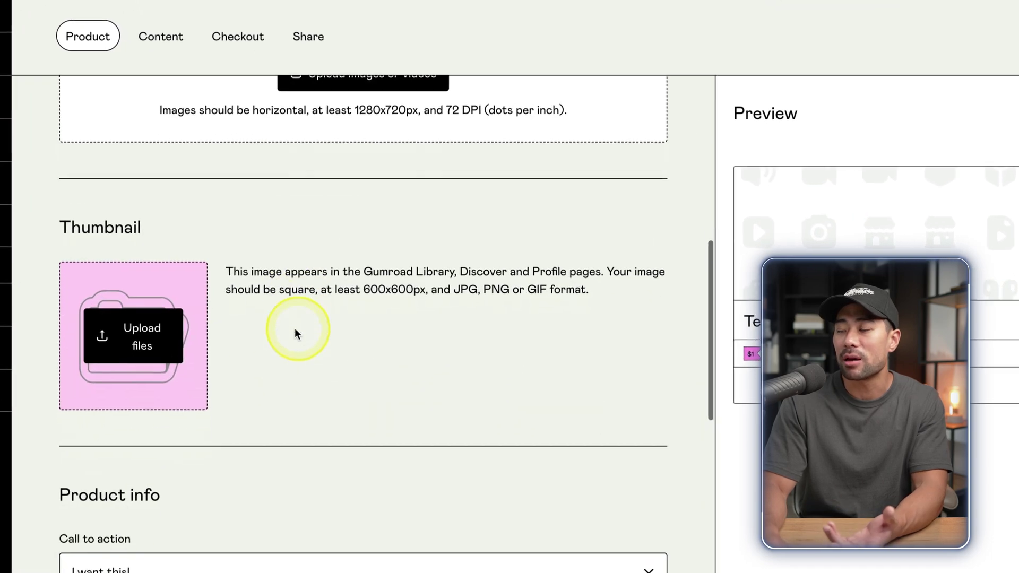
pyautogui.scroll(-10, 99, 411)
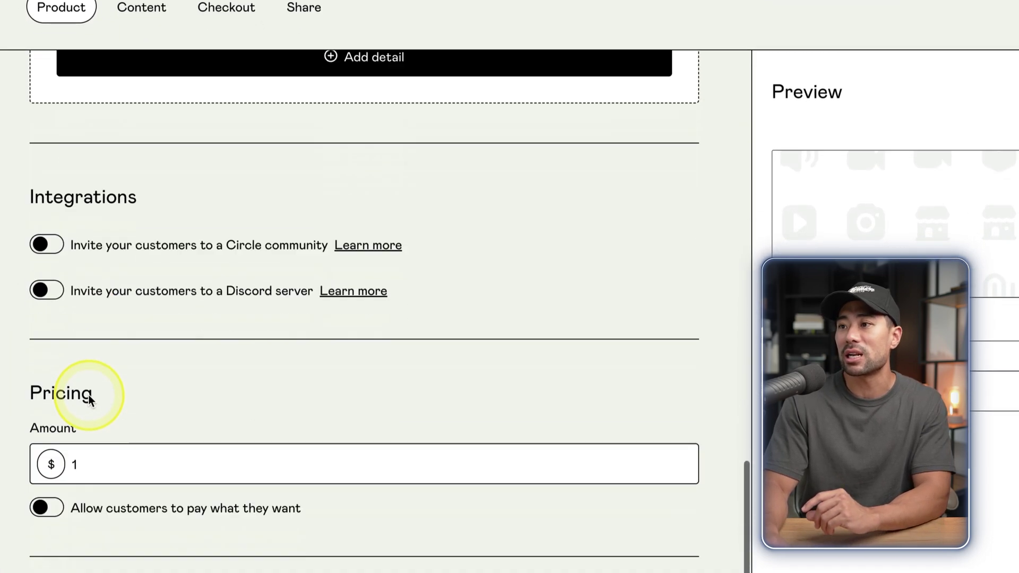
pyautogui.scroll(-3, 88, 385)
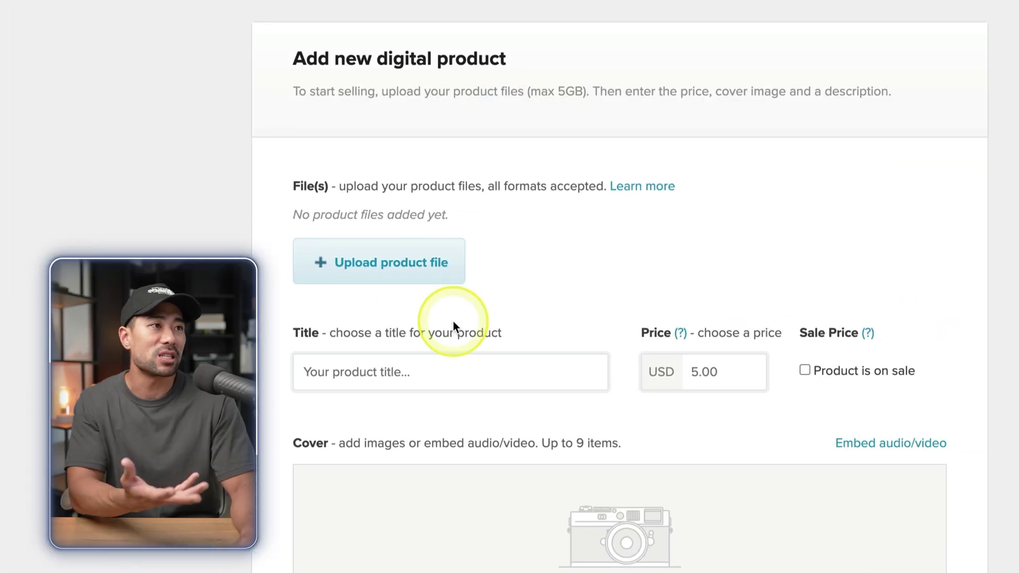
# Under Advanced options, tick 'Automatically subscribe customers to mailing list' for the new digital product.
pyautogui.scroll(-1, 526, 422)
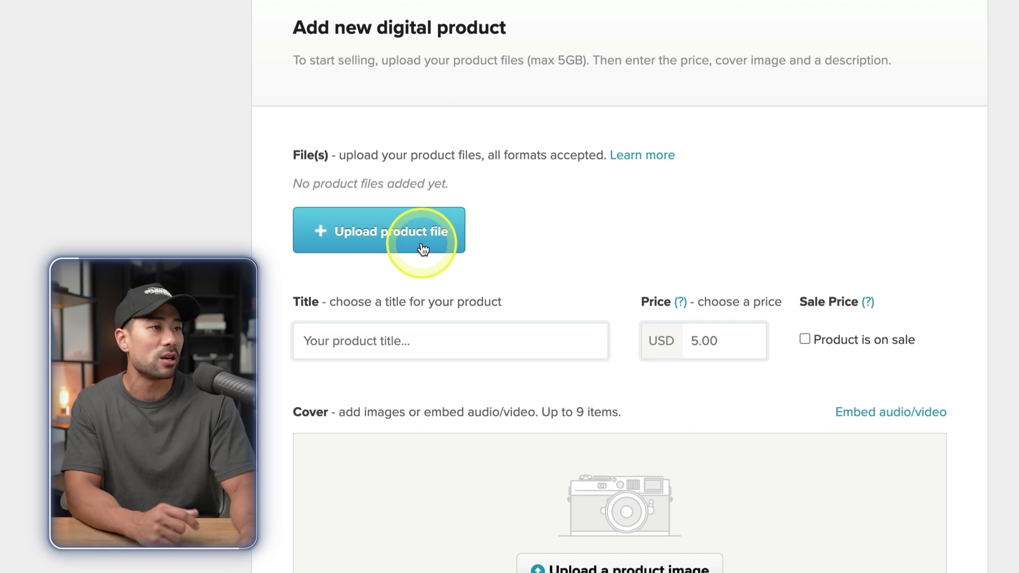
pyautogui.scroll(-10, 667, 343)
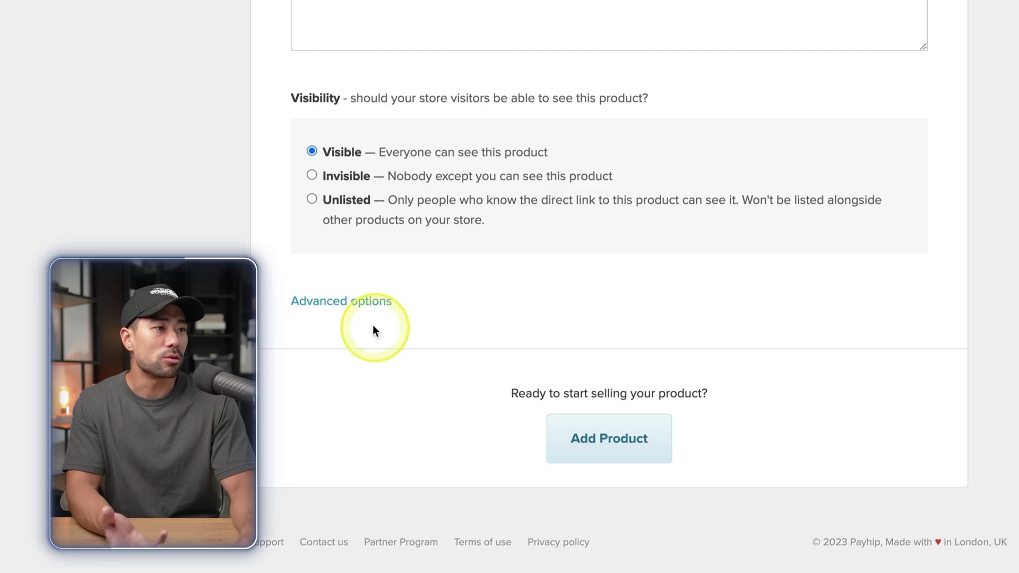
pyautogui.click(383, 362)
pyautogui.scroll(-5, 370, 305)
pyautogui.scroll(-2, 370, 305)
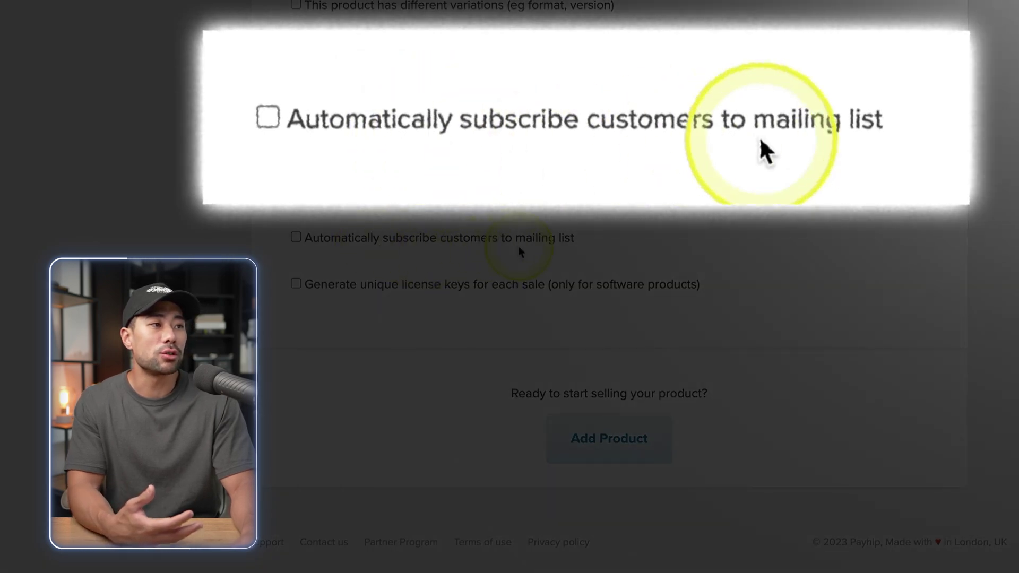
pyautogui.click(518, 240)
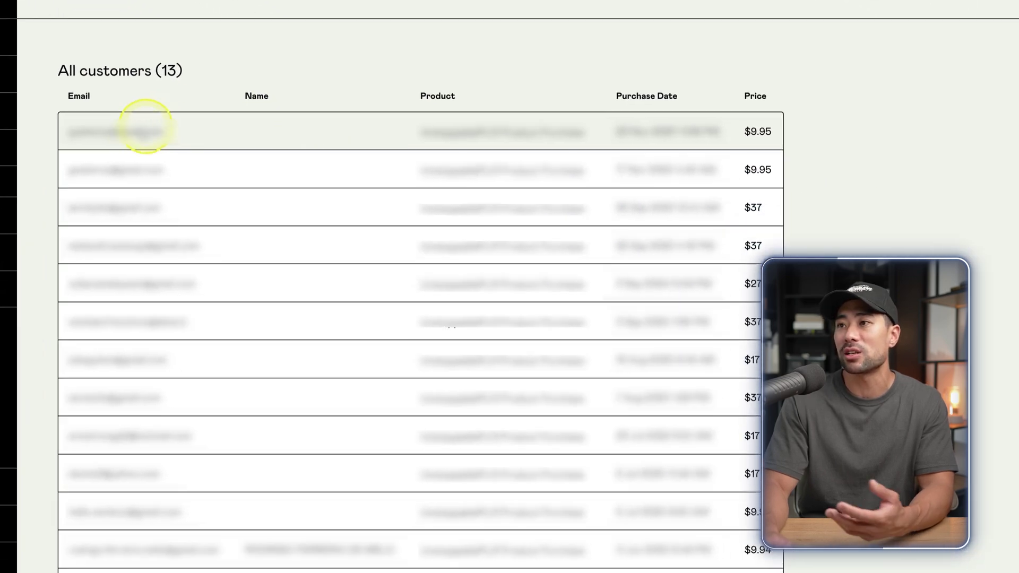
pyautogui.click(138, 133)
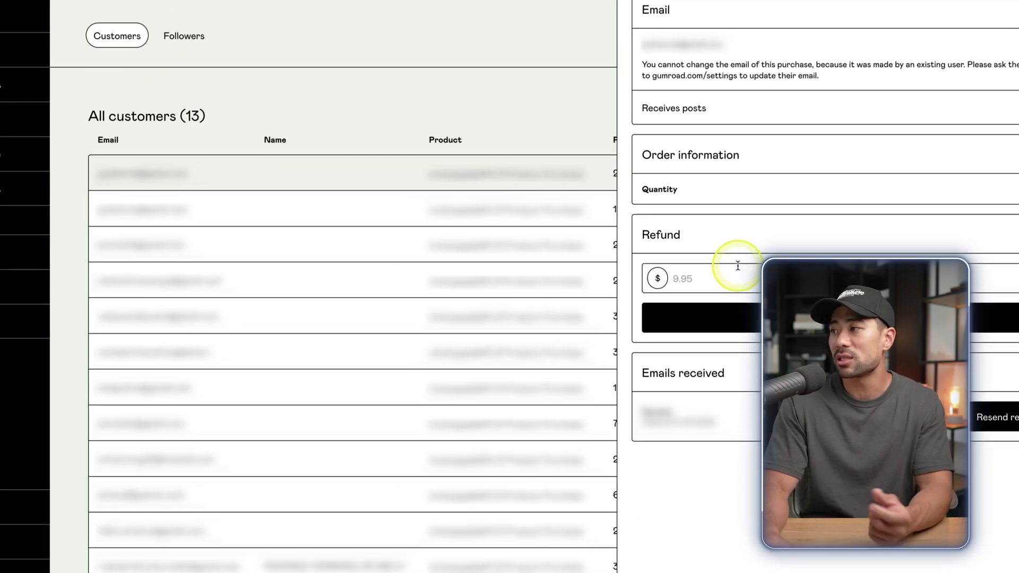
pyautogui.press('Escape')
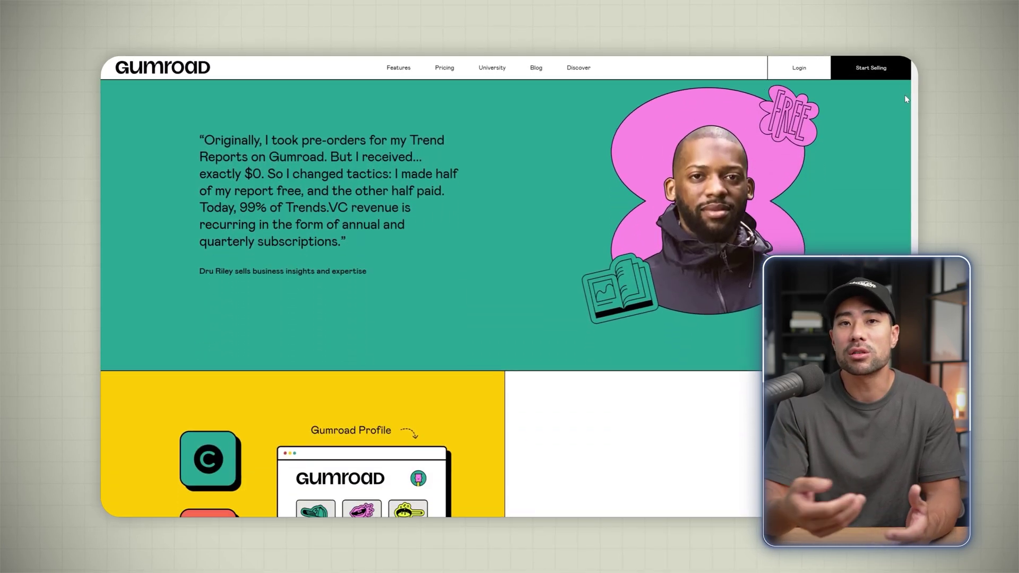
pyautogui.scroll(-7, 905, 95)
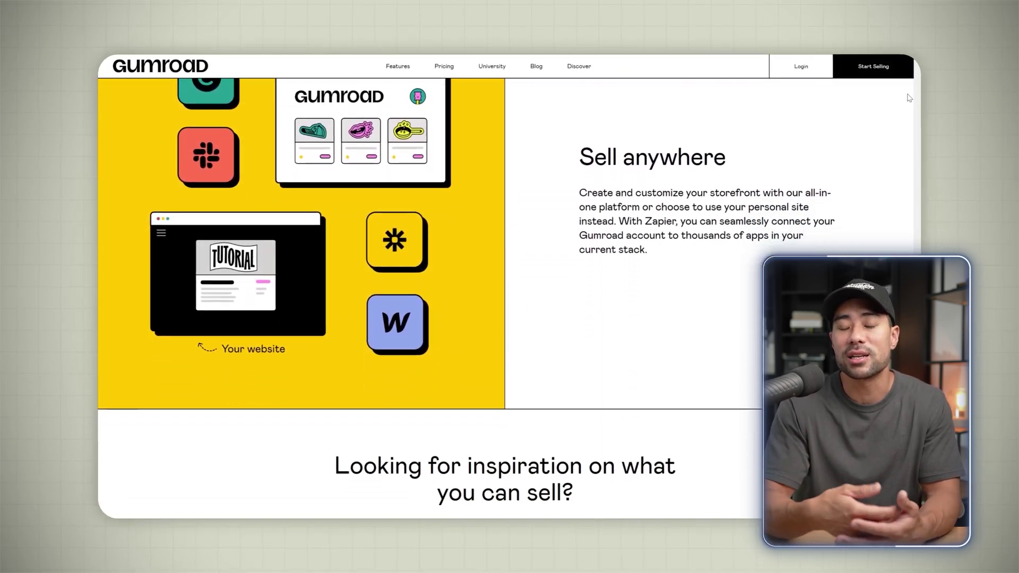
pyautogui.scroll(-7, 911, 98)
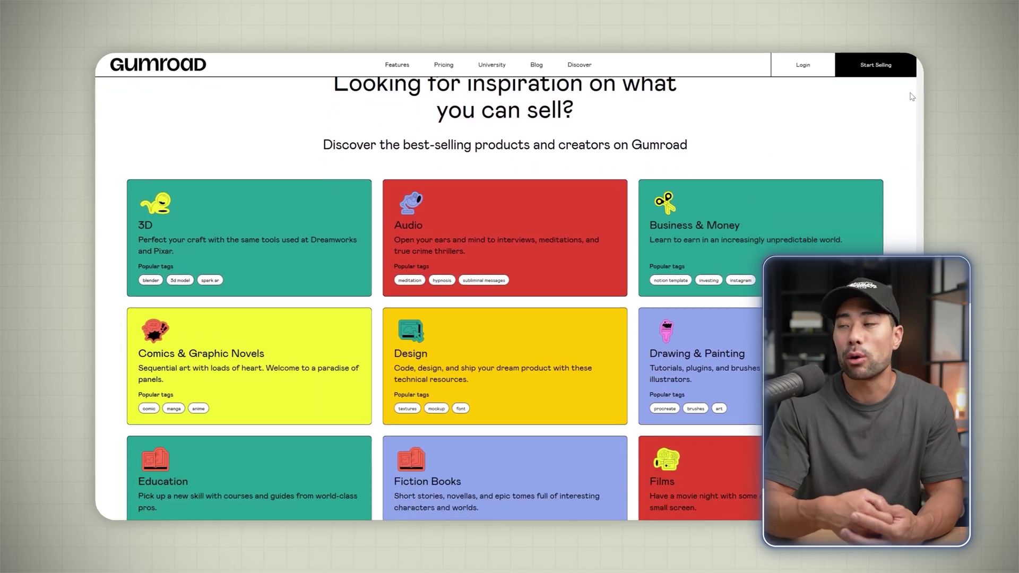
pyautogui.scroll(-3, 911, 96)
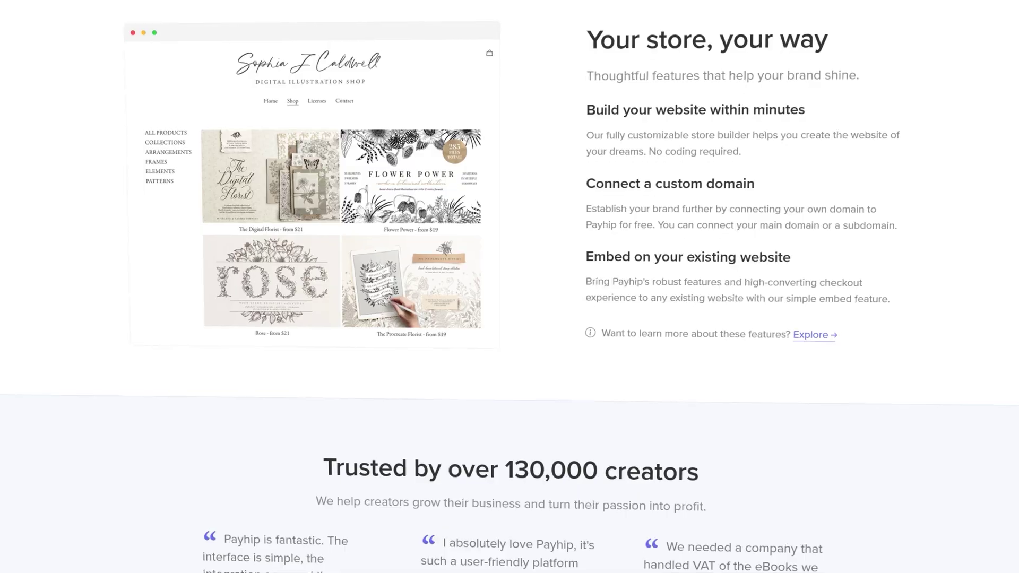
pyautogui.scroll(-15, 510, 287)
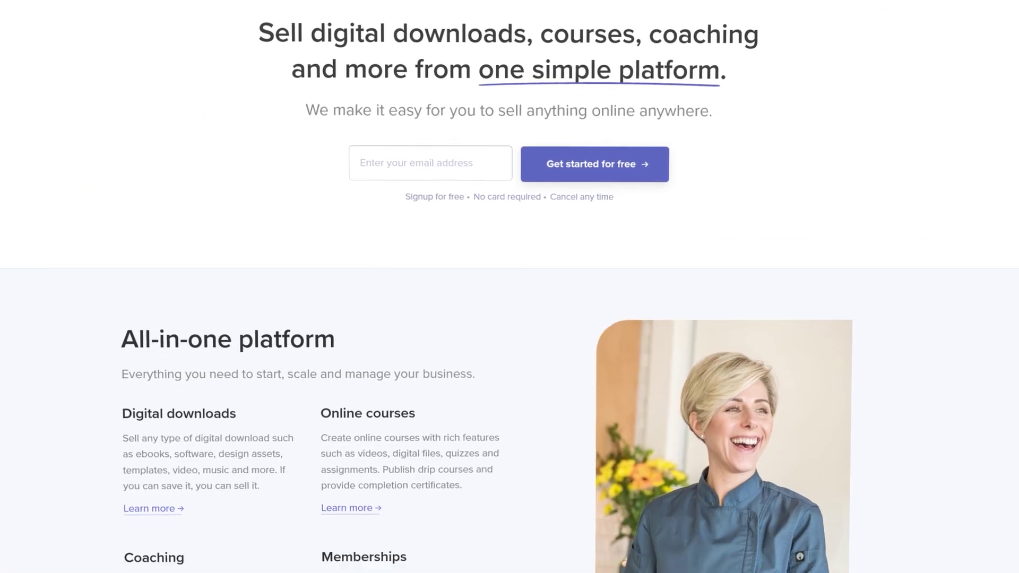
pyautogui.scroll(-4, 510, 286)
pyautogui.scroll(-15, 510, 287)
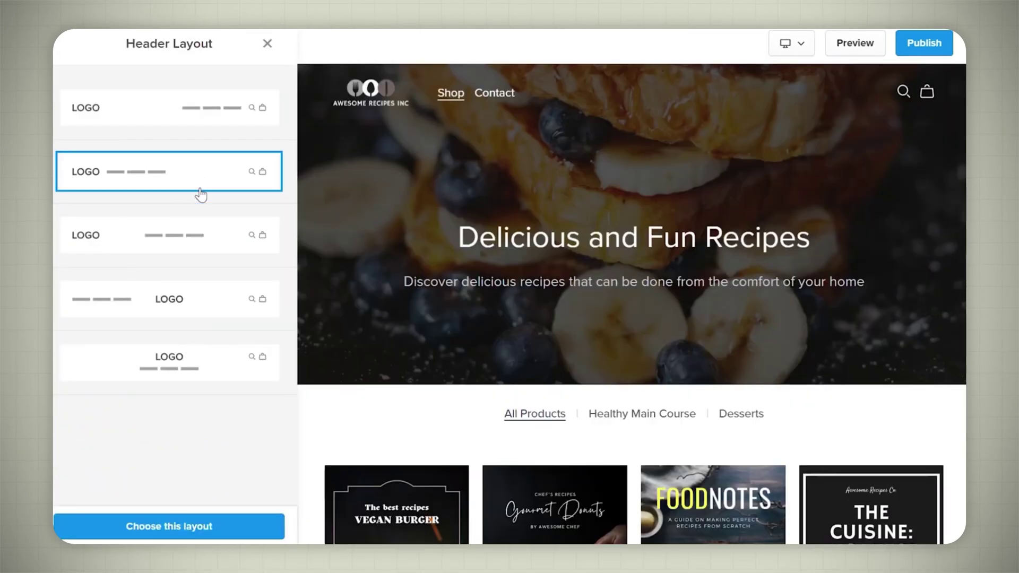
# Preview the third and fourth header layouts for the recipe store.
pyautogui.click(224, 233)
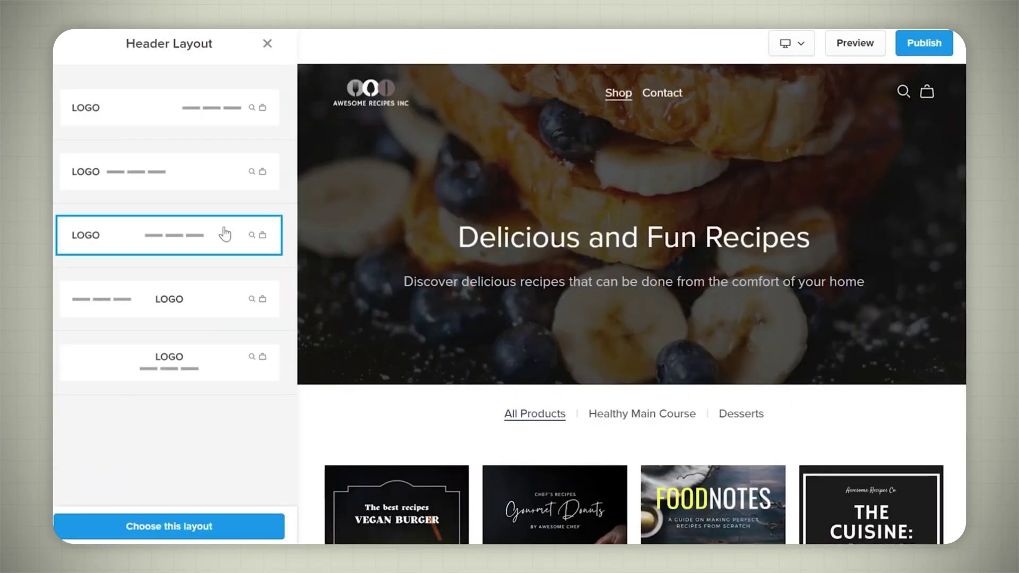
pyautogui.click(213, 299)
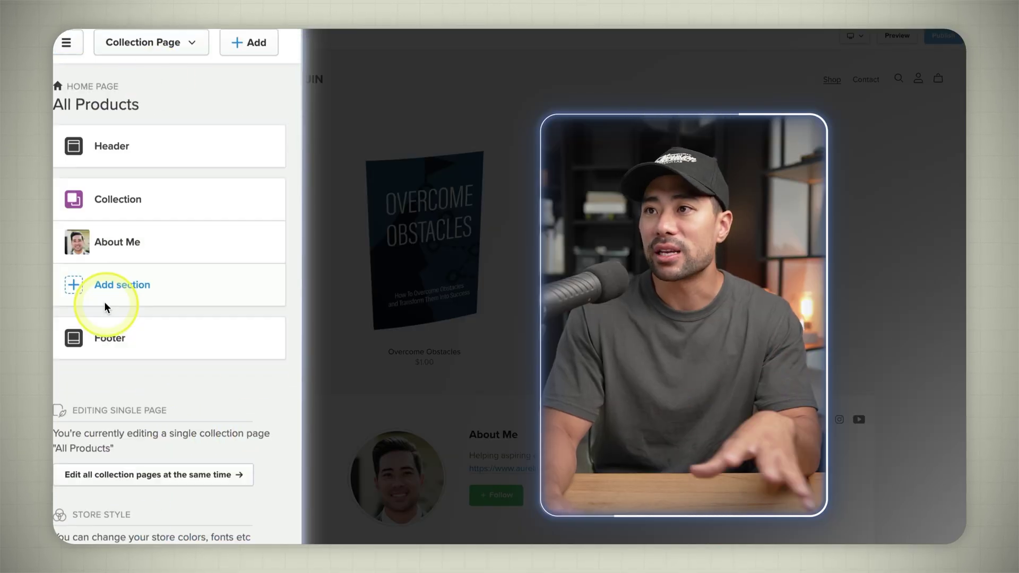